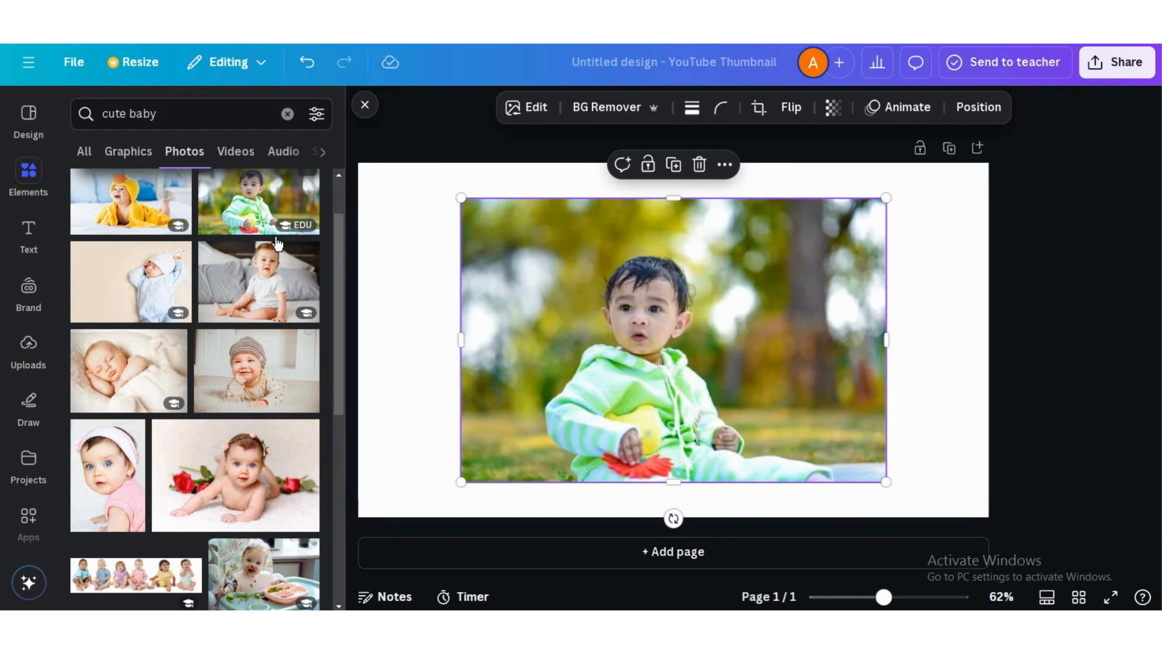
Set the baby photo as the page background
{"action": "right_click", "coordinate": [599, 323]}
{"action": "left_click", "coordinate": [714, 520]}
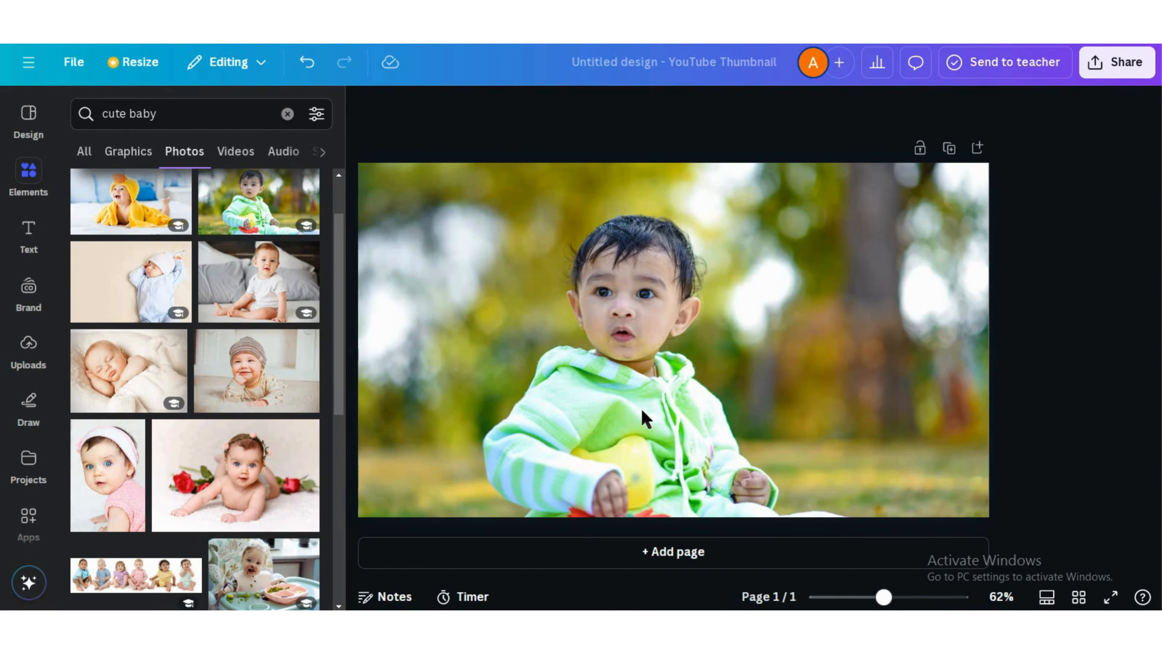
Search elements for "curve" and add the thick curved arc graphic to the page
{"action": "left_click", "coordinate": [190, 111]}
{"action": "key", "text": "BackSpace"}
{"action": "key", "text": "BackSpace"}
{"action": "key", "text": "BackSpace"}
{"action": "key", "text": "BackSpace"}
{"action": "key", "text": "BackSpace"}
{"action": "key", "text": "BackSpace"}
{"action": "key", "text": "BackSpace"}
{"action": "key", "text": "BackSpace"}
{"action": "key", "text": "BackSpace"}
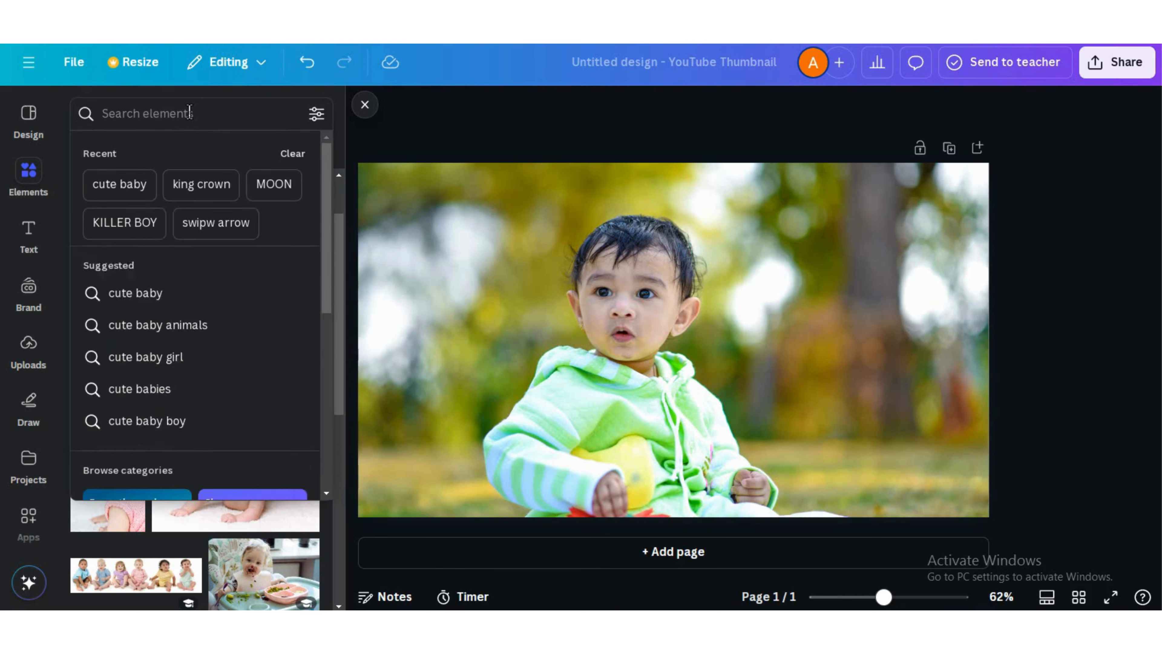
{"action": "type", "text": "curve"}
{"action": "key", "text": "Return"}
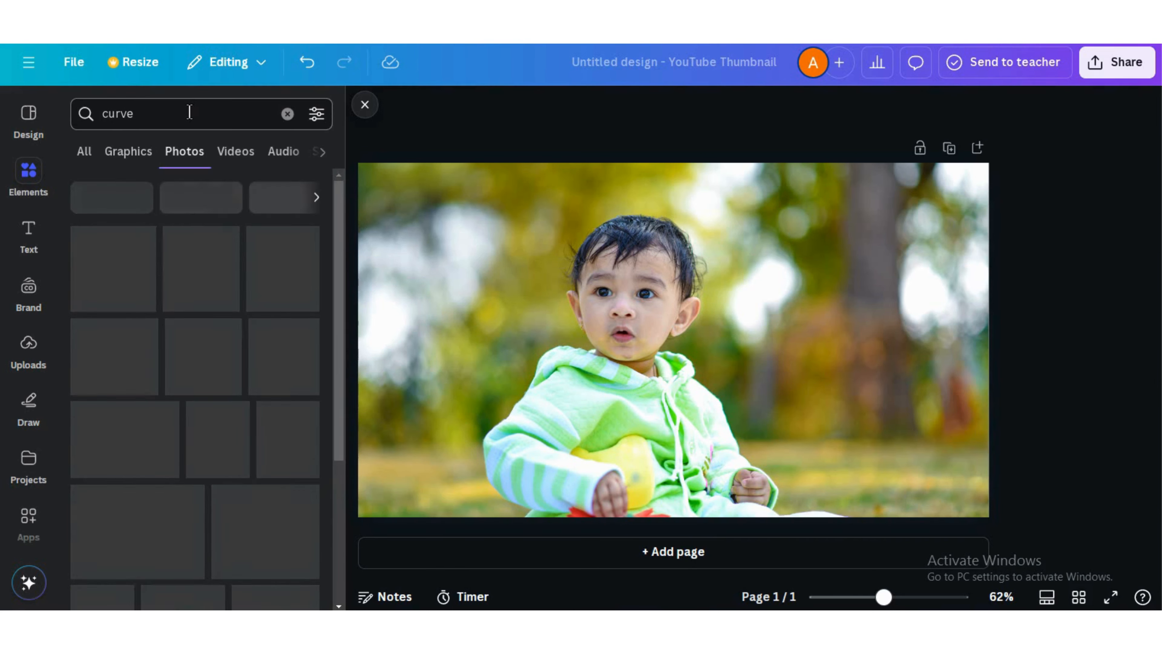
{"action": "left_click", "coordinate": [84, 154]}
{"action": "left_click", "coordinate": [98, 276]}
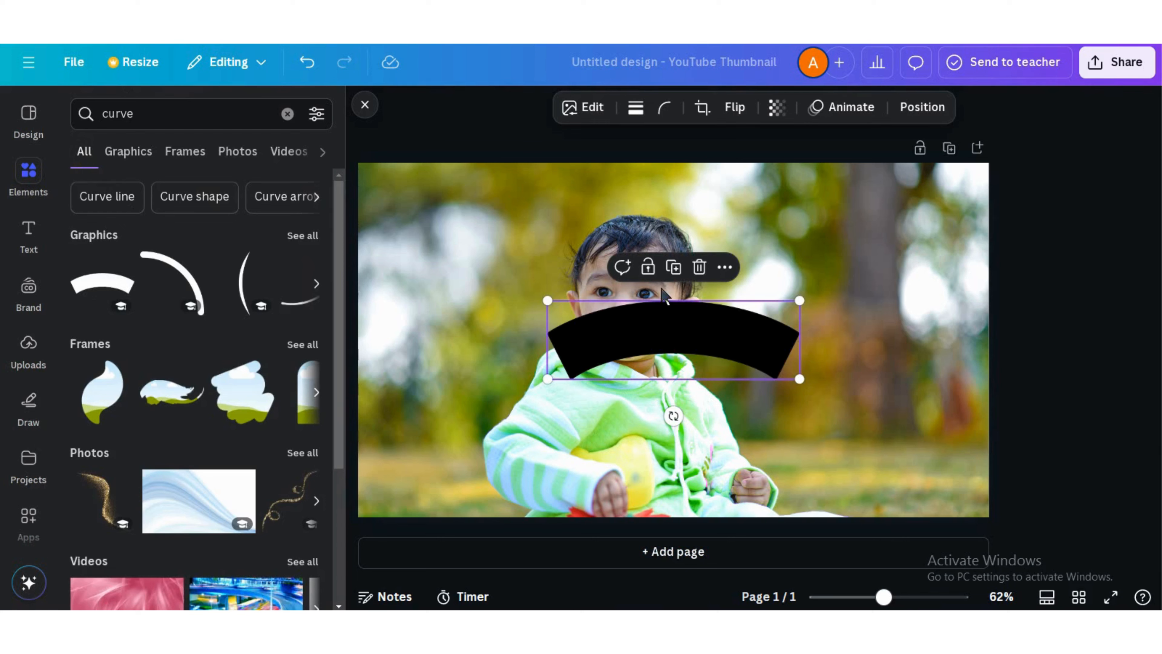
Change the curve's colour to white
{"action": "left_click", "coordinate": [621, 113]}
{"action": "left_click", "coordinate": [173, 234]}
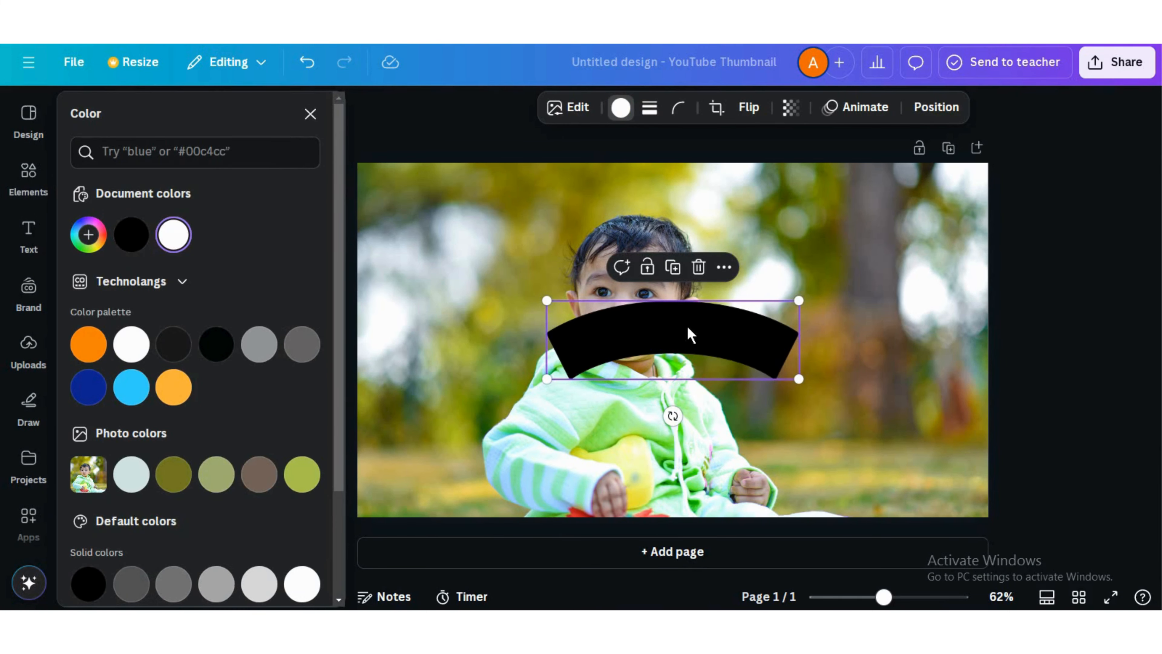
Resize and reposition the white curve over the top of the baby's face
{"action": "left_click_drag", "start_coordinate": [687, 332], "coordinate": [671, 302]}
{"action": "left_click_drag", "start_coordinate": [756, 260], "coordinate": [767, 257]}
{"action": "left_click_drag", "start_coordinate": [687, 279], "coordinate": [642, 377]}
Duplicate the curve and place an enlarged copy along the bottom edge of the page
{"action": "left_click", "coordinate": [623, 225]}
{"action": "left_click_drag", "start_coordinate": [755, 340], "coordinate": [928, 353]}
{"action": "left_click_drag", "start_coordinate": [765, 368], "coordinate": [680, 507]}
{"action": "left_click", "coordinate": [604, 312]}
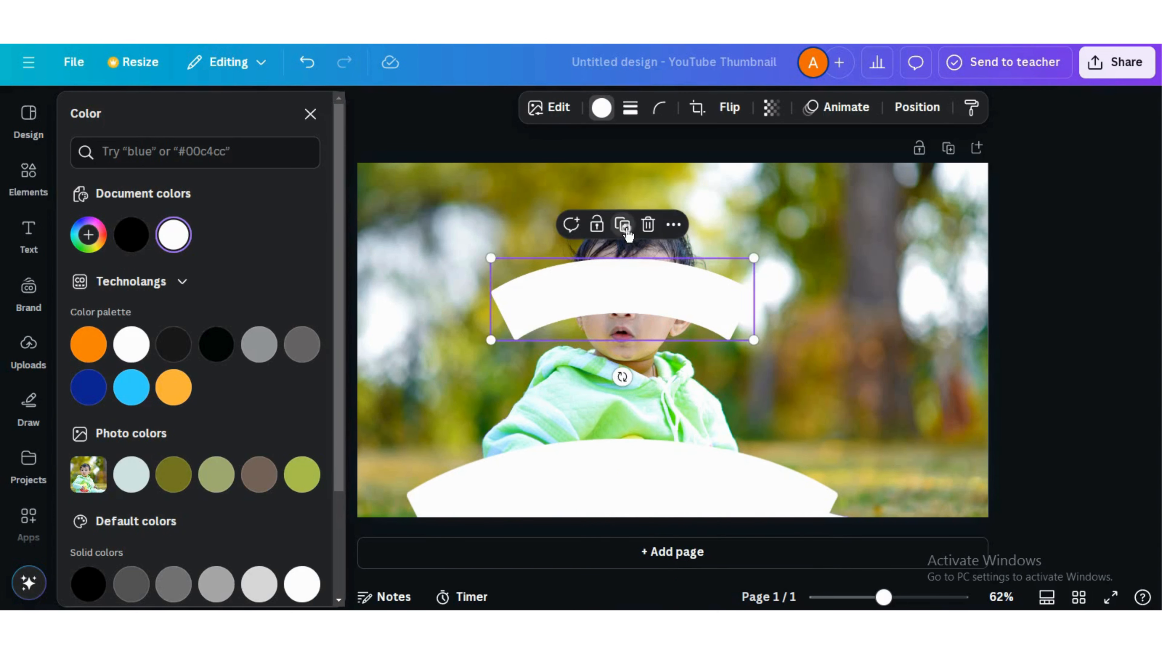
Add curve copies rotated about -91° on the left and right sides to frame the baby's face
{"action": "left_click_drag", "start_coordinate": [656, 328], "coordinate": [625, 390]}
{"action": "left_click_drag", "start_coordinate": [599, 445], "coordinate": [506, 391]}
{"action": "left_click", "coordinate": [489, 207]}
{"action": "left_click_drag", "start_coordinate": [405, 412], "coordinate": [759, 298]}
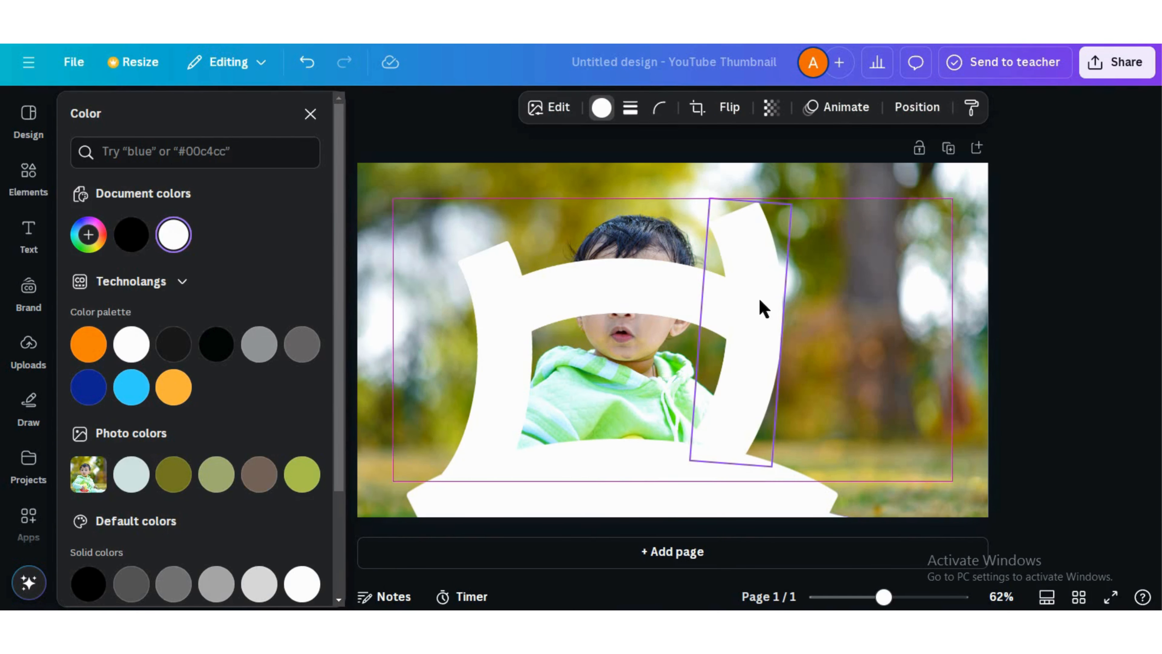
{"action": "left_click_drag", "start_coordinate": [661, 327], "coordinate": [797, 380]}
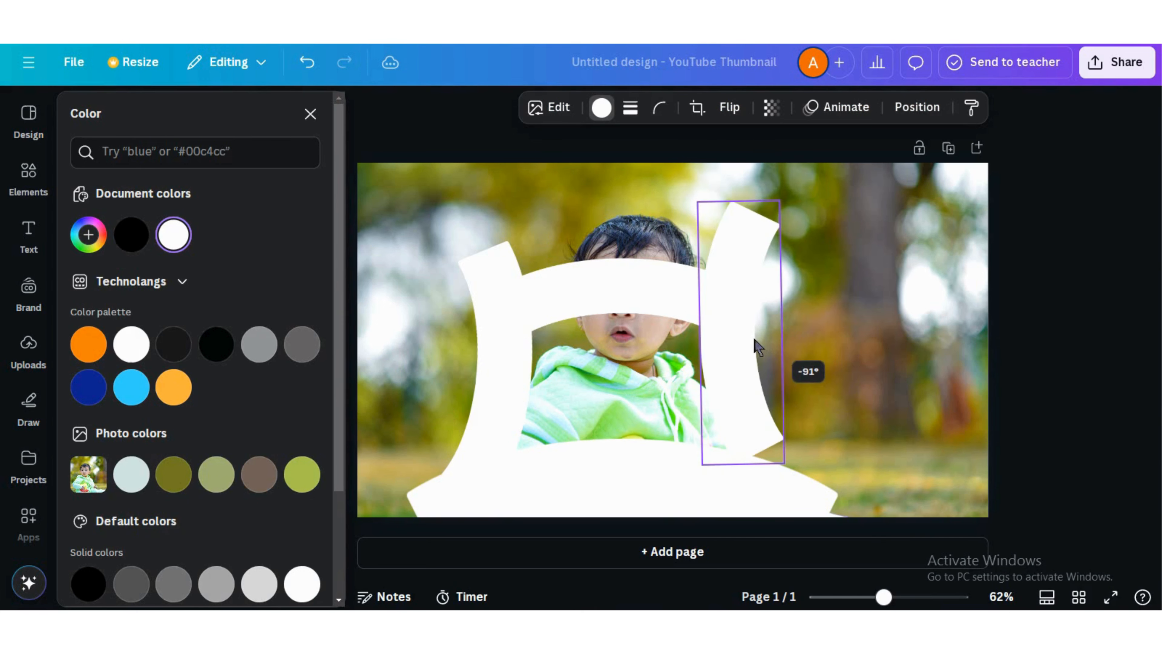
{"action": "left_click_drag", "start_coordinate": [726, 407], "coordinate": [727, 405]}
{"action": "left_click", "coordinate": [459, 200]}
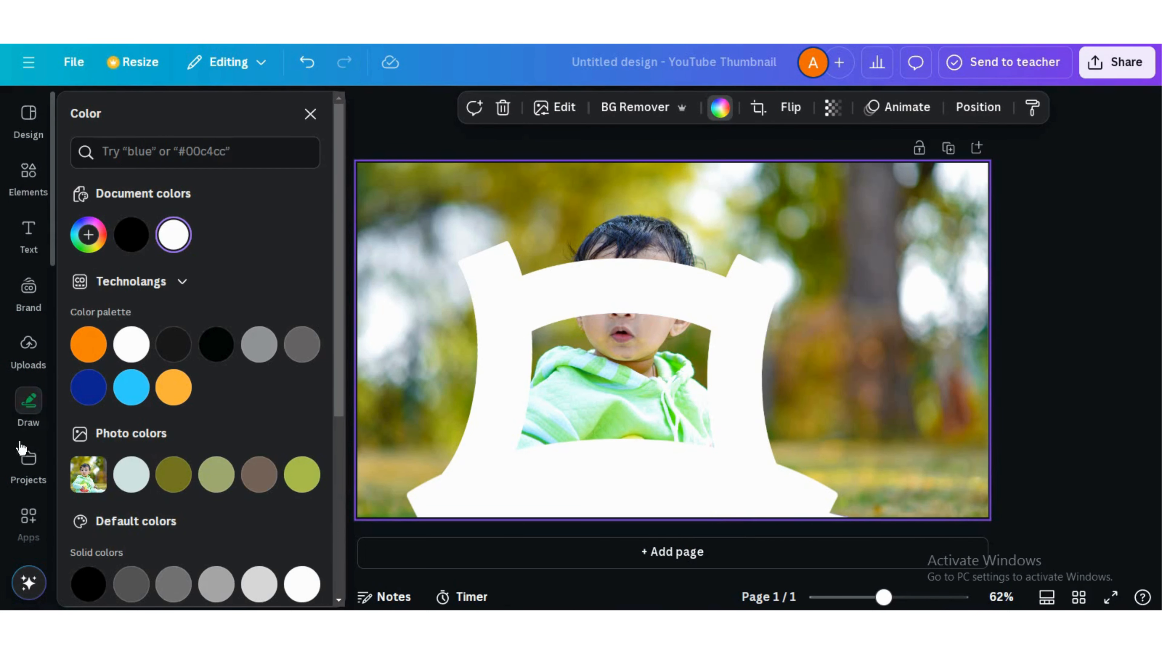
Open Draw and set up the highlighter with white colour and maximum size and opacity
{"action": "left_click", "coordinate": [27, 405]}
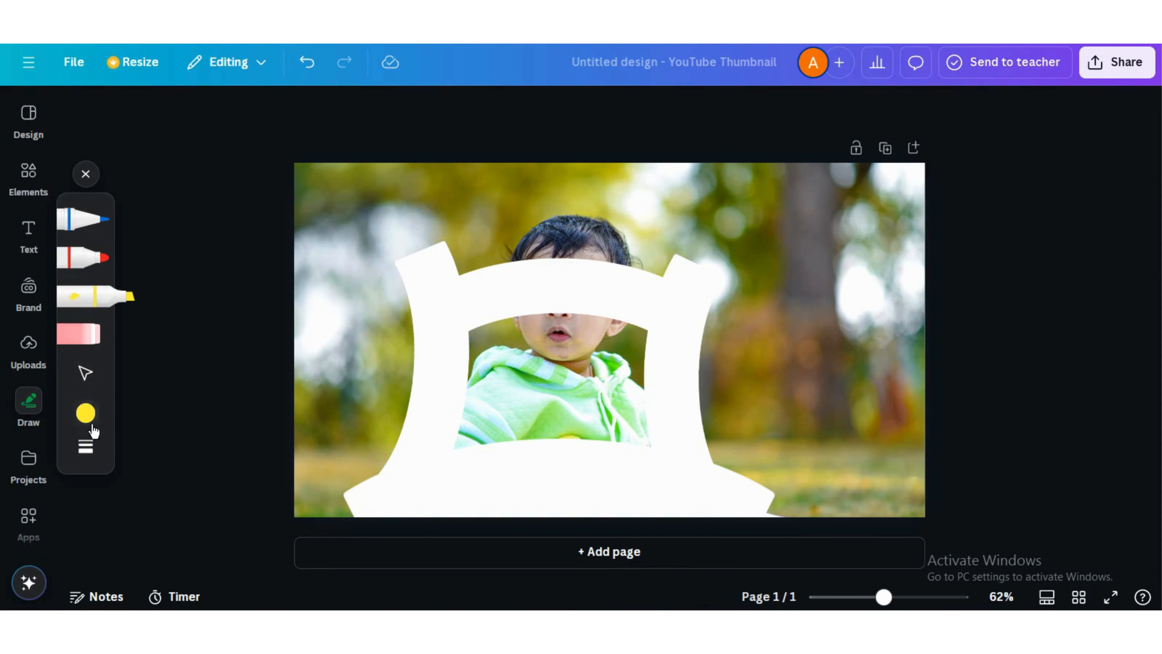
{"action": "left_click", "coordinate": [86, 413]}
{"action": "left_click", "coordinate": [85, 447]}
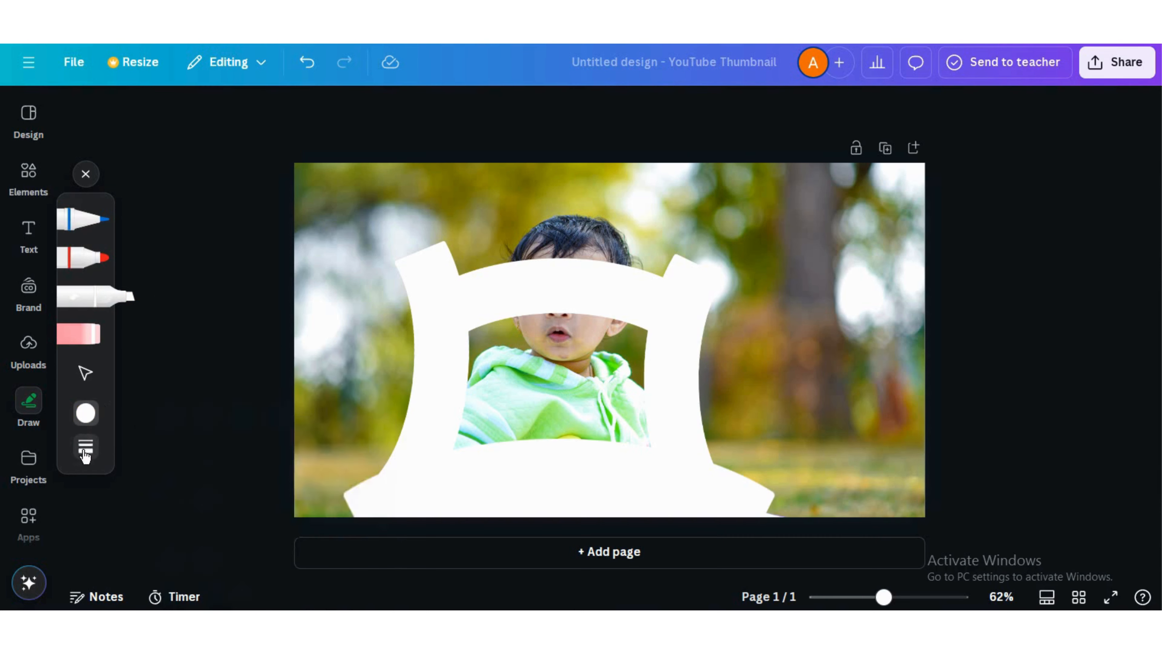
{"action": "left_click_drag", "start_coordinate": [182, 465], "coordinate": [299, 465]}
{"action": "left_click_drag", "start_coordinate": [228, 526], "coordinate": [299, 525]}
Paint white over the whole area around the framed face opening and close Draw
{"action": "mouse_move", "coordinate": [401, 238]}
{"action": "left_mouse_down"}
{"action": "mouse_move", "coordinate": [403, 215]}
{"action": "mouse_move", "coordinate": [355, 493]}
{"action": "mouse_move", "coordinate": [325, 390]}
{"action": "mouse_move", "coordinate": [381, 202]}
{"action": "mouse_move", "coordinate": [304, 333]}
{"action": "mouse_move", "coordinate": [381, 166]}
{"action": "mouse_move", "coordinate": [390, 209]}
{"action": "mouse_move", "coordinate": [457, 247]}
{"action": "mouse_move", "coordinate": [751, 249]}
{"action": "mouse_move", "coordinate": [734, 182]}
{"action": "mouse_move", "coordinate": [874, 195]}
{"action": "mouse_move", "coordinate": [825, 239]}
{"action": "mouse_move", "coordinate": [724, 483]}
{"action": "mouse_move", "coordinate": [877, 550]}
{"action": "mouse_move", "coordinate": [931, 240]}
{"action": "mouse_move", "coordinate": [922, 472]}
{"action": "mouse_move", "coordinate": [851, 261]}
{"action": "mouse_move", "coordinate": [815, 481]}
{"action": "mouse_move", "coordinate": [766, 411]}
{"action": "left_mouse_up"}
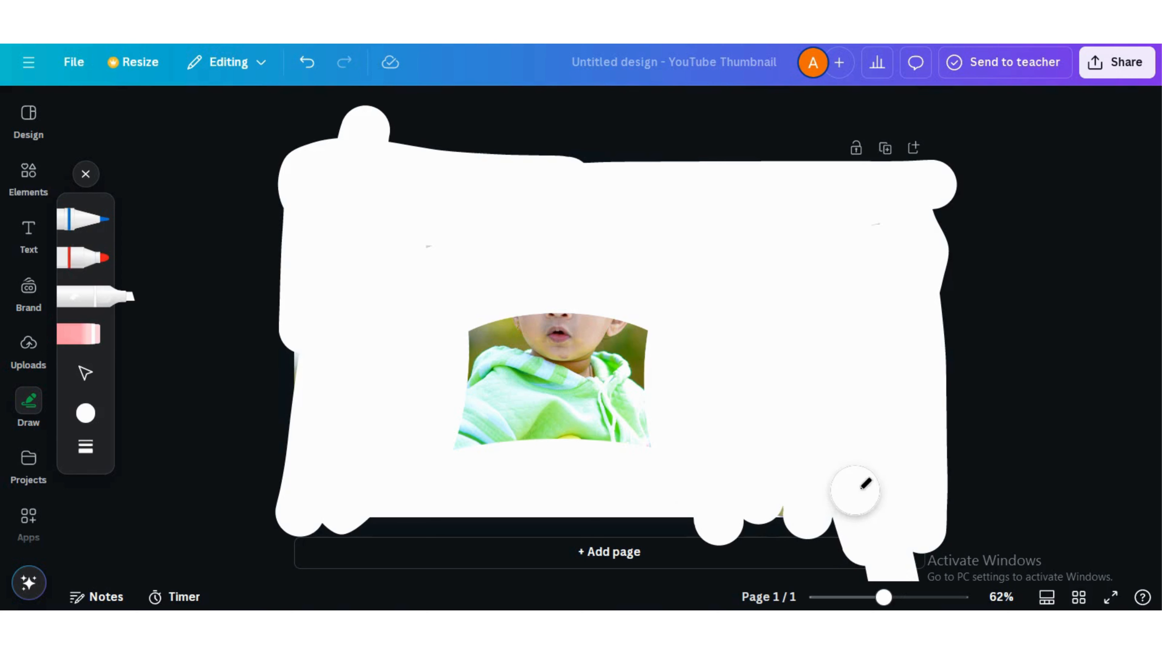
{"action": "left_click_drag", "start_coordinate": [900, 372], "coordinate": [839, 302]}
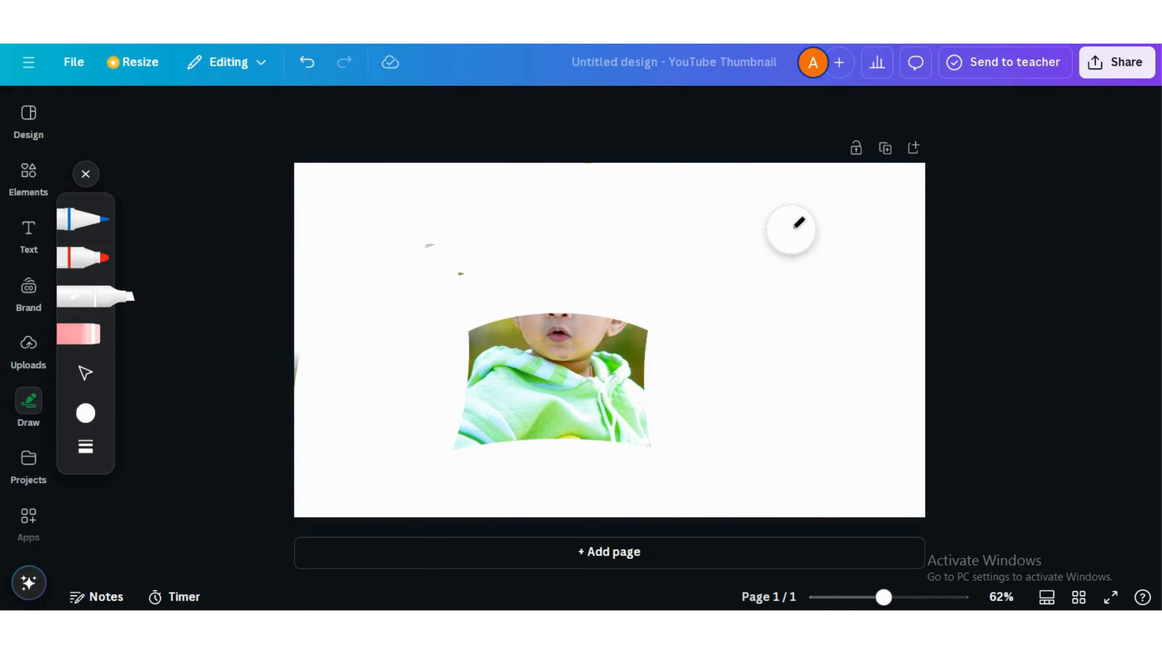
{"action": "left_click", "coordinate": [85, 174]}
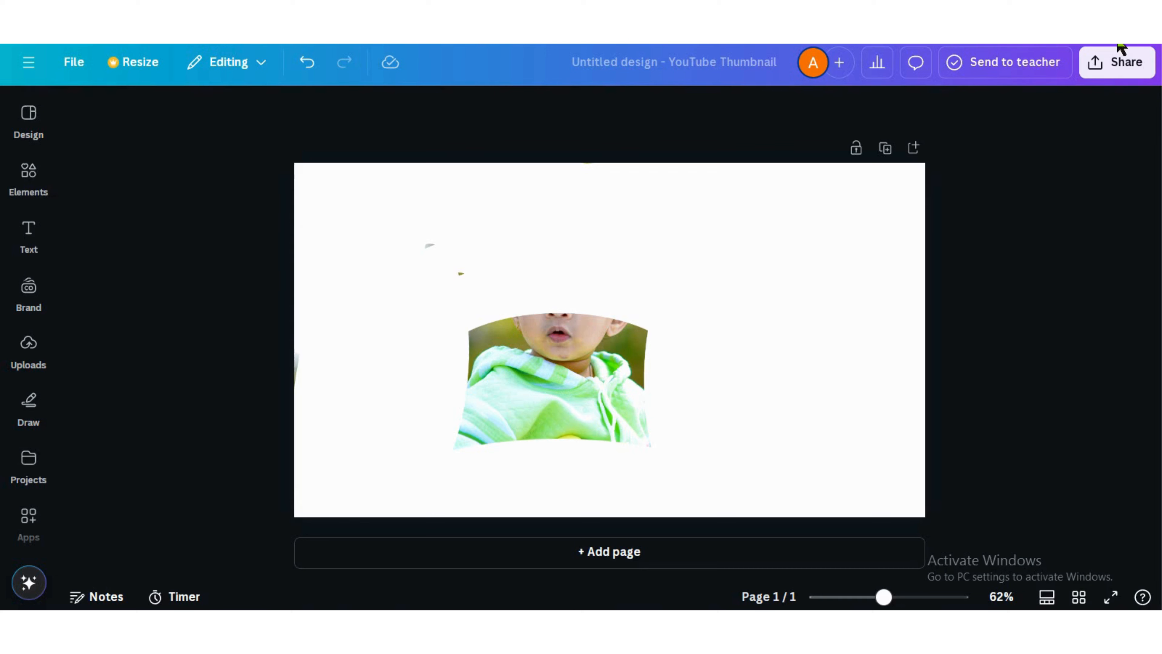
Download the design as a PNG
{"action": "left_click", "coordinate": [1128, 69]}
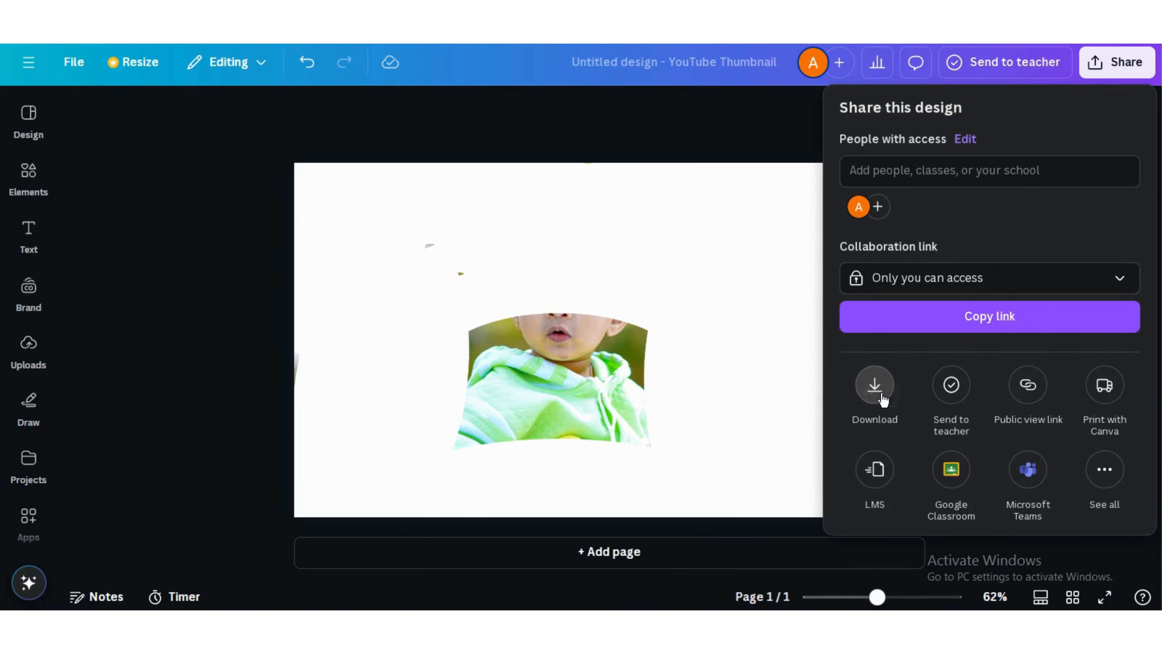
{"action": "left_click", "coordinate": [875, 385]}
{"action": "left_click", "coordinate": [942, 421]}
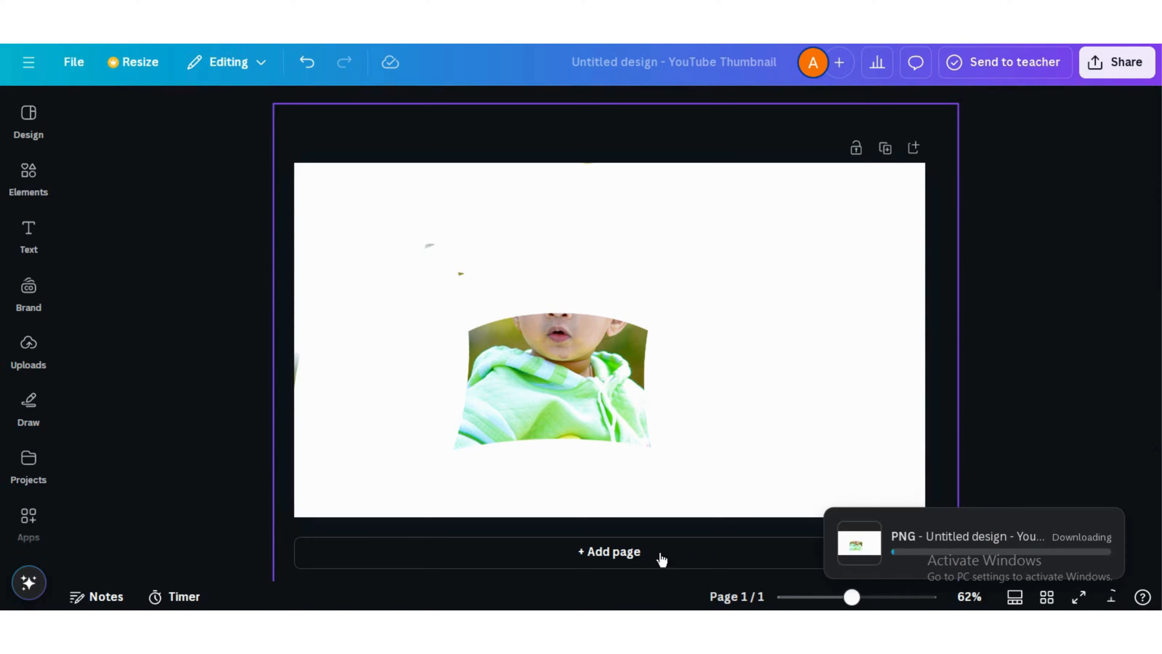
Add a second page and set its background colour to light blue
{"action": "left_click", "coordinate": [667, 558]}
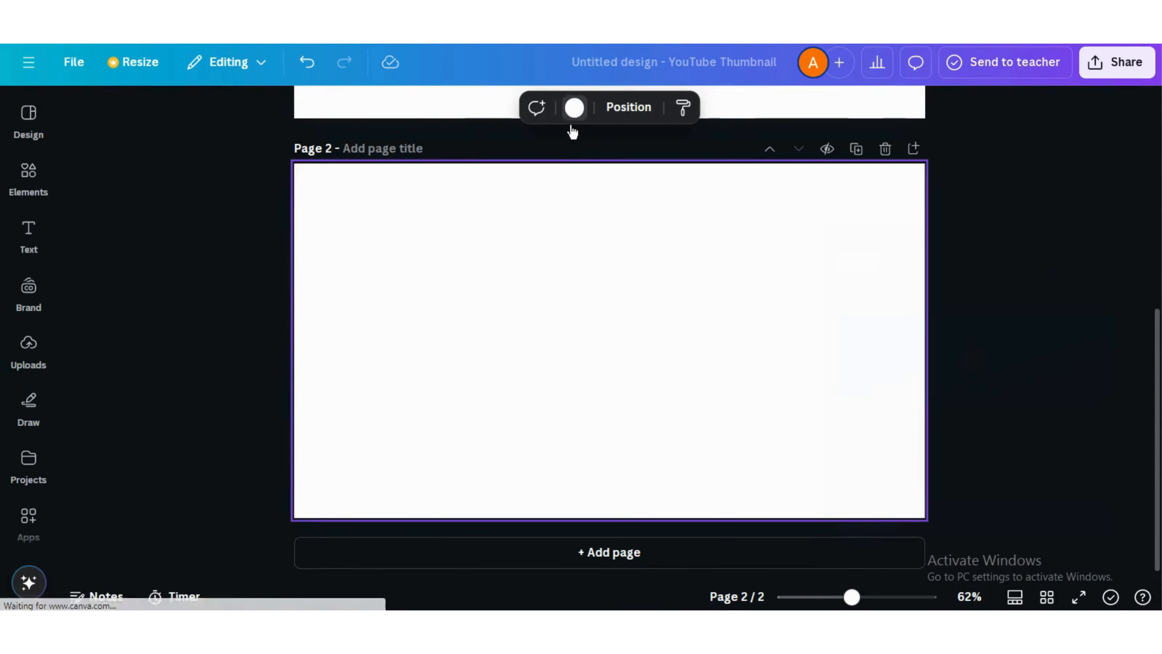
{"action": "left_click", "coordinate": [574, 107]}
{"action": "left_click", "coordinate": [130, 387]}
Upload the downloaded PNG and add it to page 2
{"action": "left_click", "coordinate": [28, 348]}
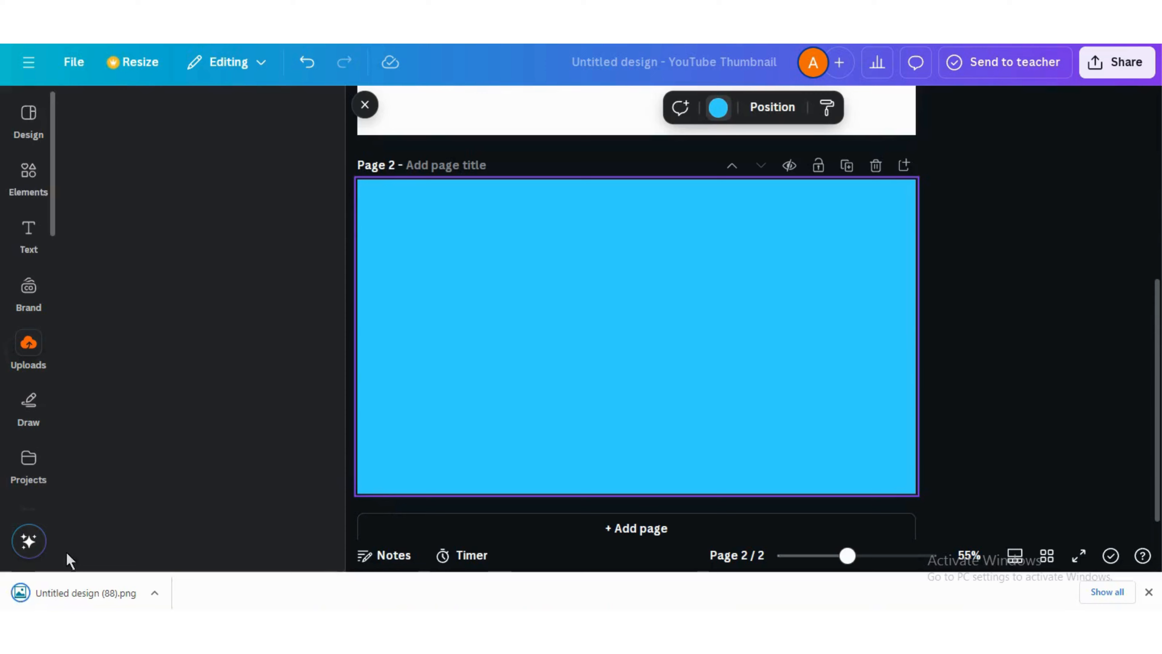
{"action": "left_click_drag", "start_coordinate": [82, 590], "coordinate": [158, 398]}
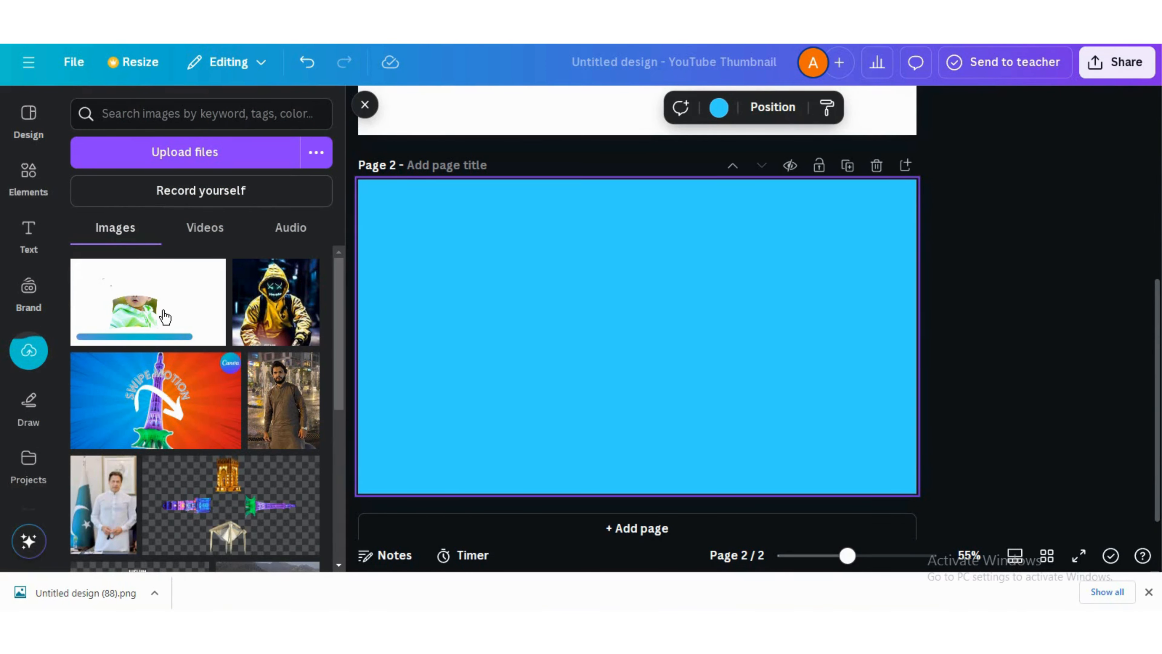
{"action": "left_click", "coordinate": [166, 317]}
Set the uploaded image as the page background and use Magic Grab to extract the framed baby cutout
{"action": "right_click", "coordinate": [664, 367]}
{"action": "left_click", "coordinate": [684, 478]}
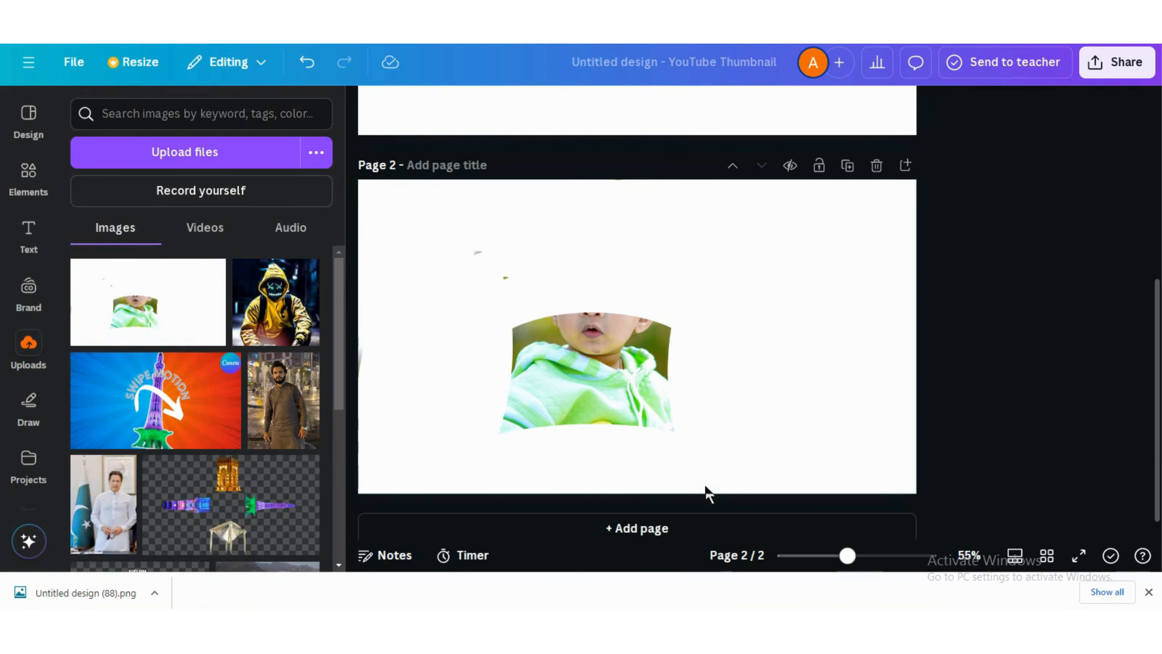
{"action": "left_click", "coordinate": [617, 384]}
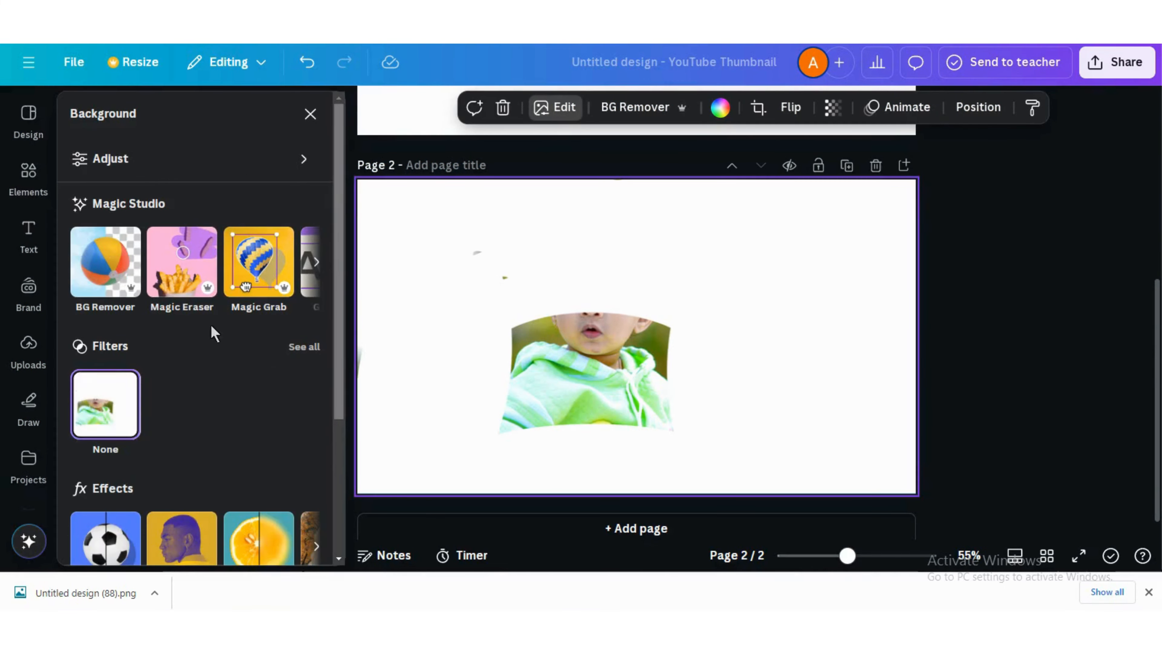
{"action": "left_click", "coordinate": [263, 261]}
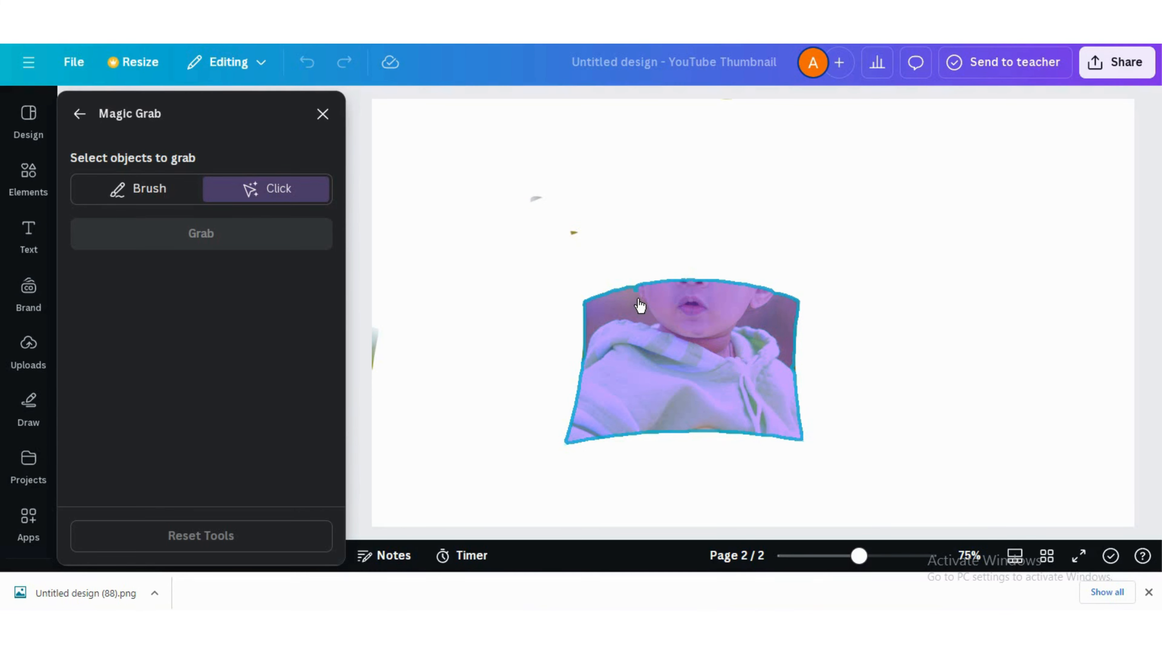
{"action": "left_click", "coordinate": [643, 309]}
{"action": "left_click", "coordinate": [225, 244]}
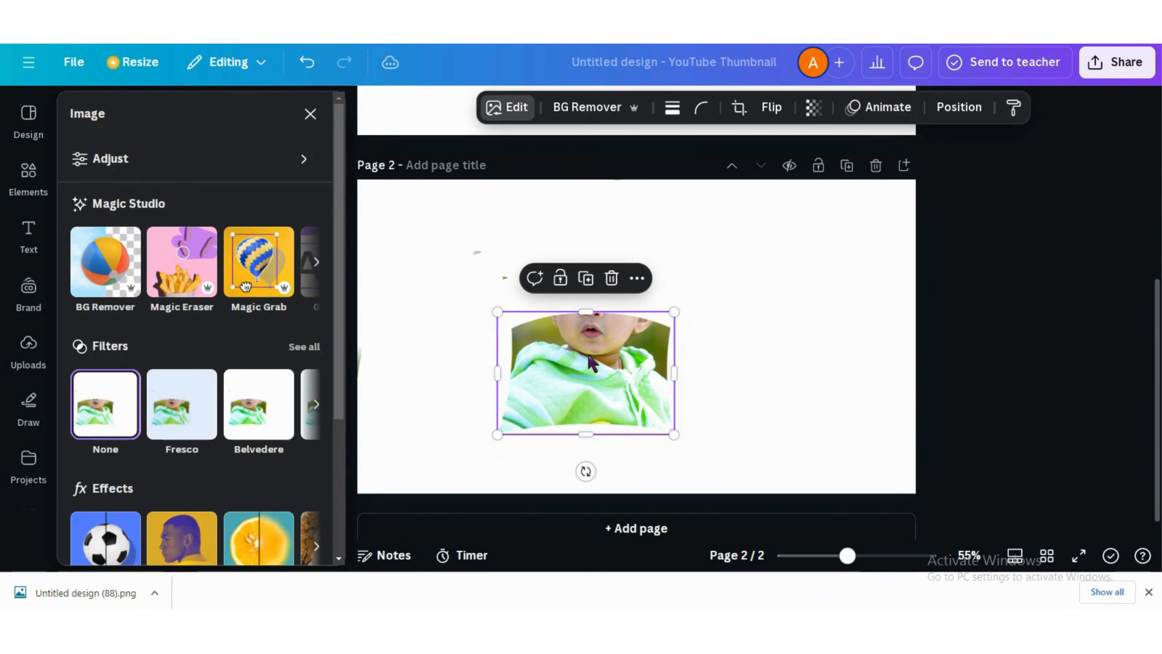
Apply BG Remover to the cutout and the white background image, then move the cutout to the page centre
{"action": "left_click", "coordinate": [659, 281]}
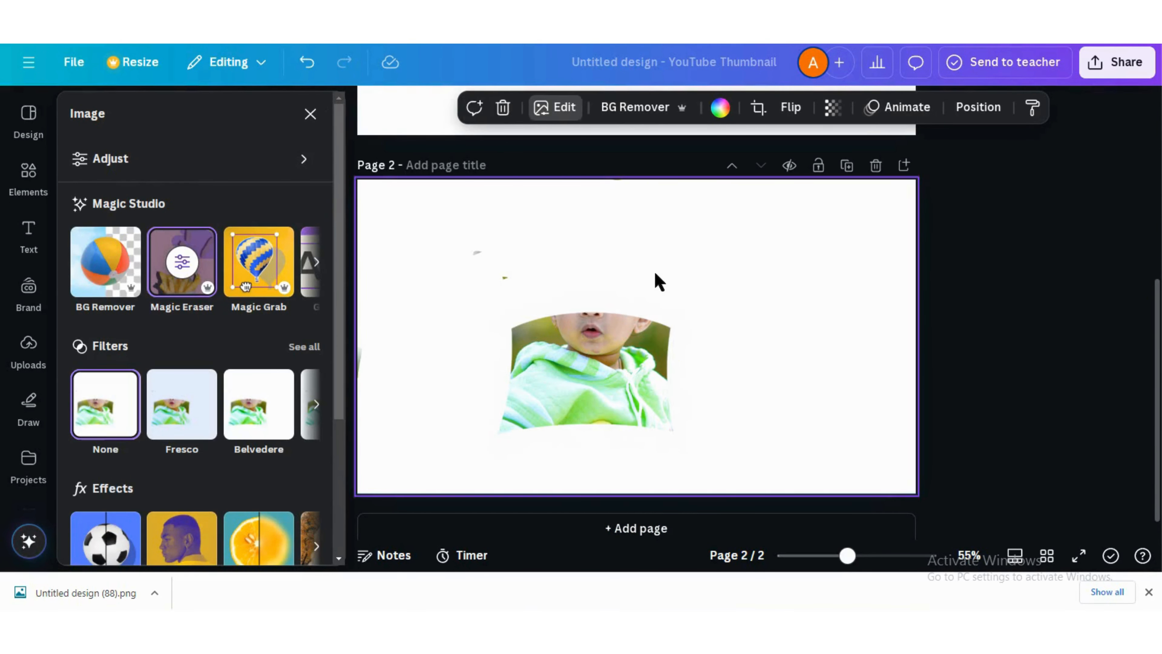
{"action": "left_click", "coordinate": [595, 334]}
{"action": "left_click", "coordinate": [589, 108]}
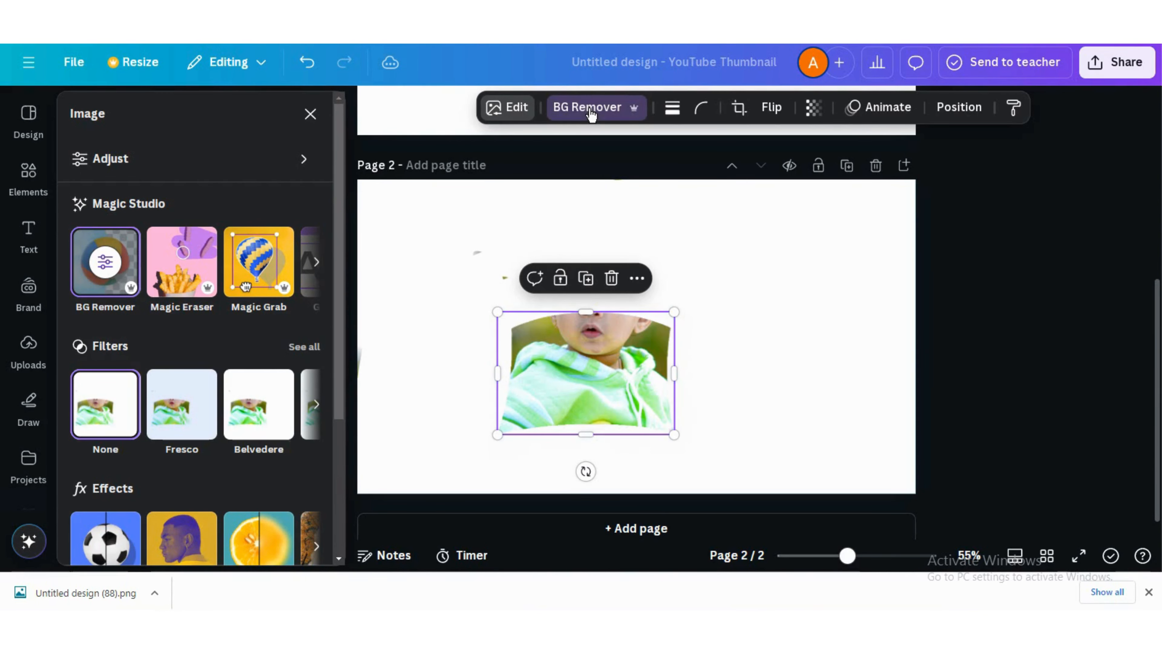
{"action": "left_click", "coordinate": [760, 231]}
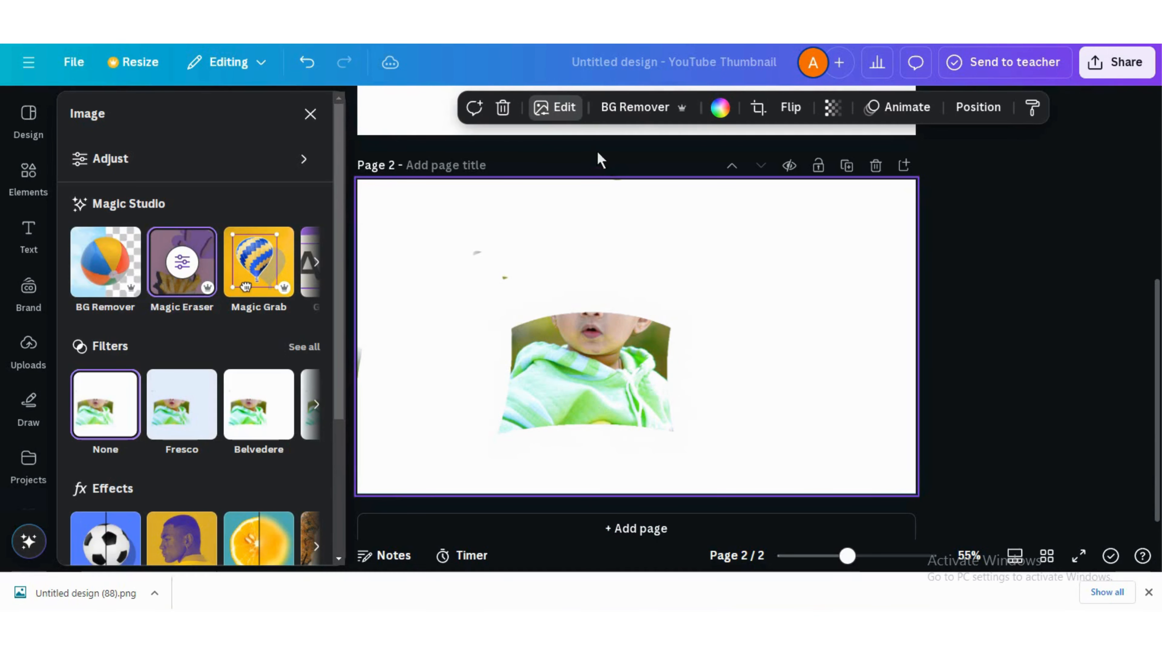
{"action": "left_click", "coordinate": [636, 106]}
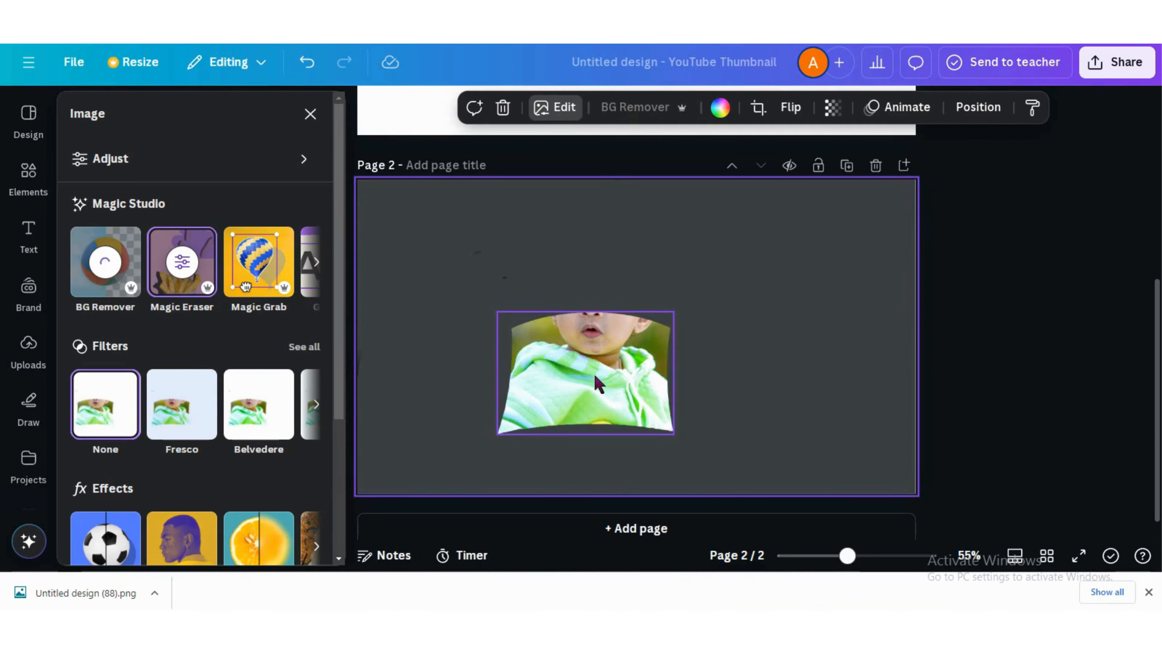
{"action": "left_click_drag", "start_coordinate": [594, 393], "coordinate": [644, 349]}
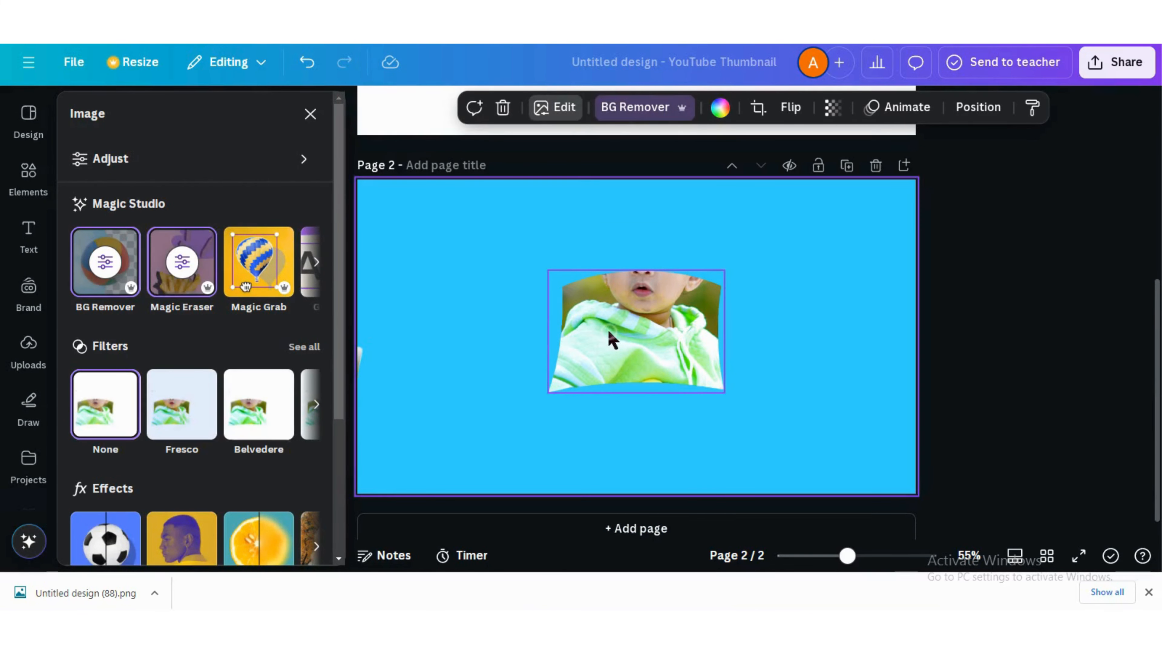
Apply the Outline shadow effect to the baby cutout
{"action": "left_click", "coordinate": [588, 107]}
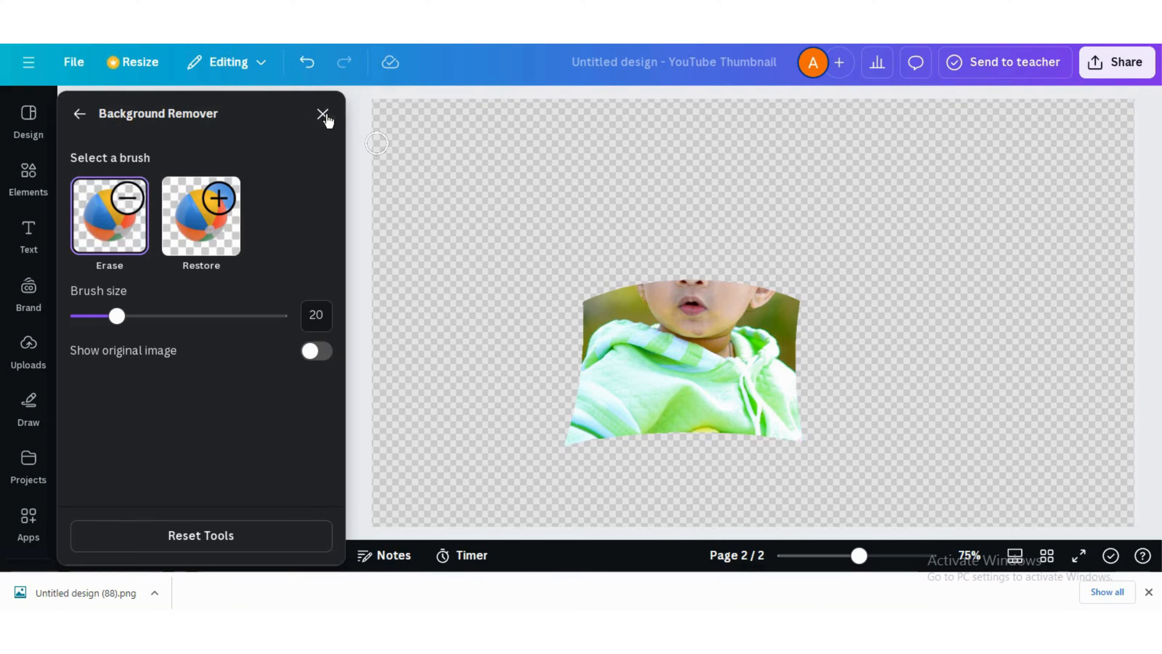
{"action": "left_click", "coordinate": [323, 115]}
{"action": "left_click", "coordinate": [507, 107]}
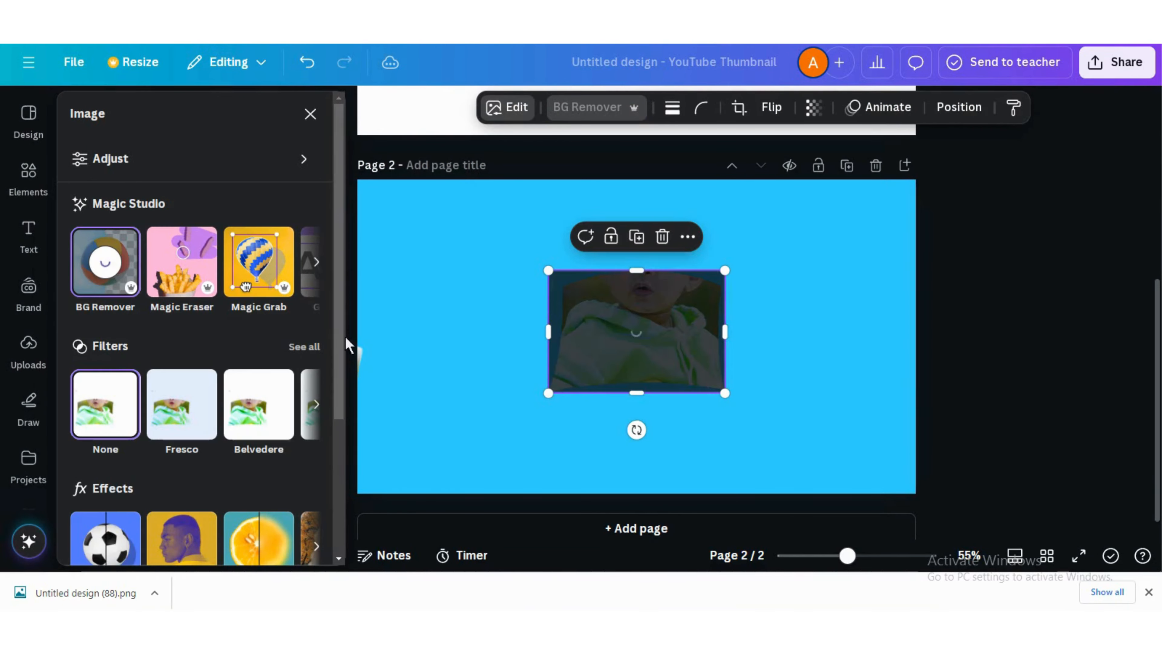
{"action": "left_click", "coordinate": [105, 536]}
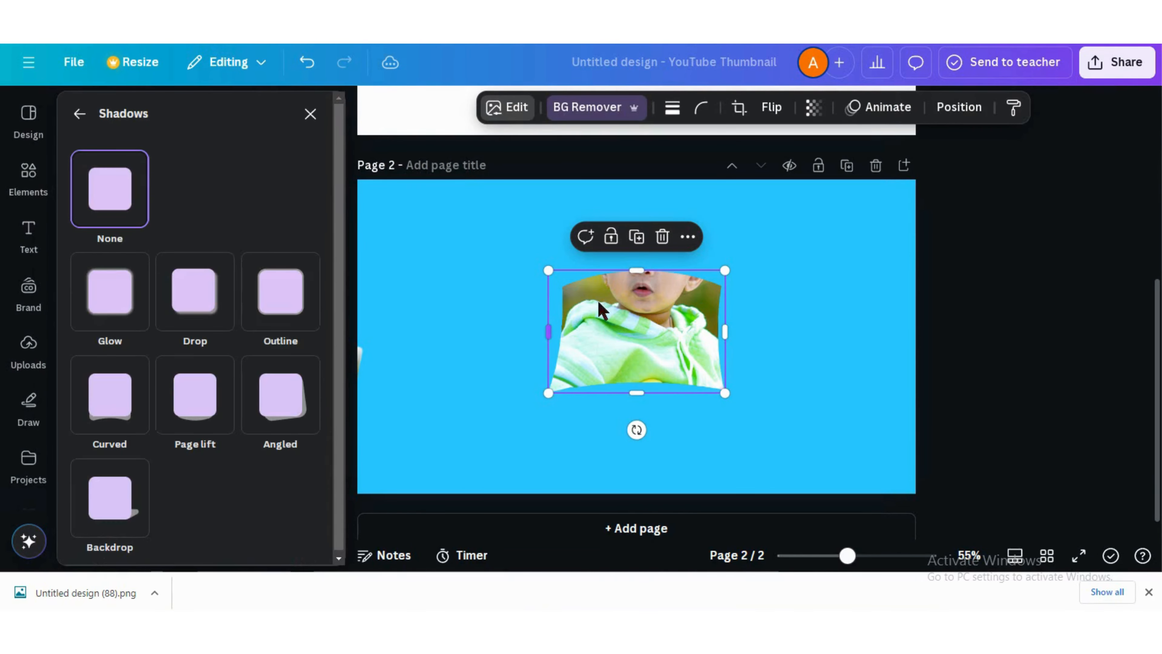
{"action": "left_click", "coordinate": [293, 307]}
{"action": "scroll", "coordinate": [183, 456], "scroll_direction": "down", "scroll_amount": 3}
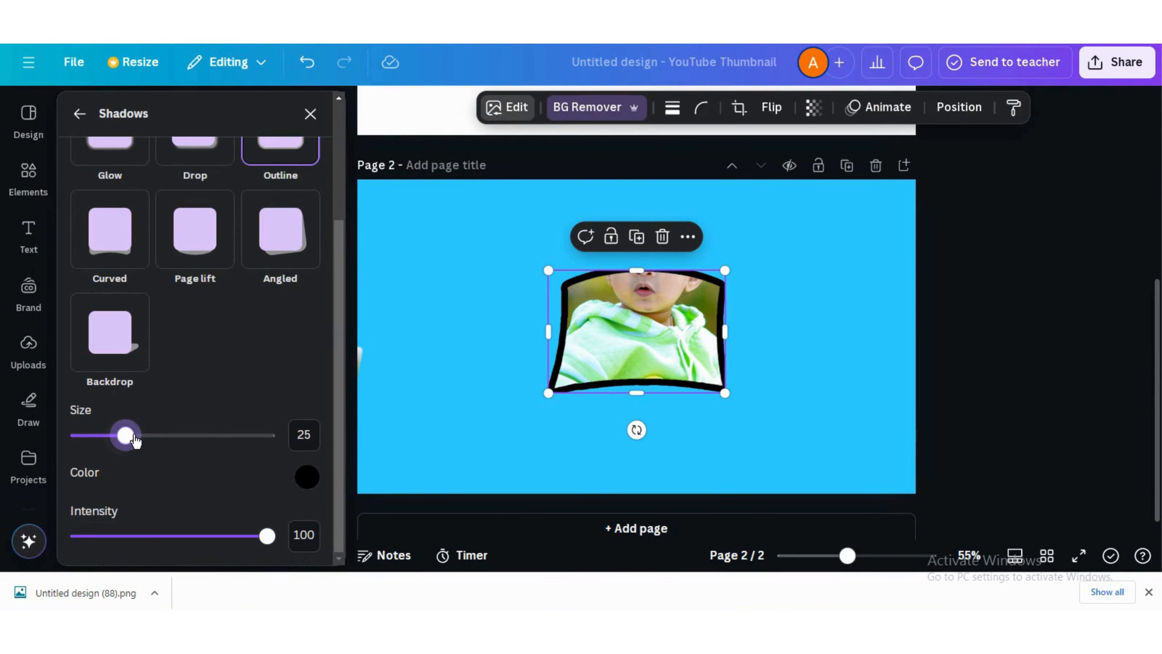
Set the outline colour to white and its size to 10
{"action": "left_click_drag", "start_coordinate": [136, 440], "coordinate": [108, 436]}
{"action": "left_click", "coordinate": [309, 480]}
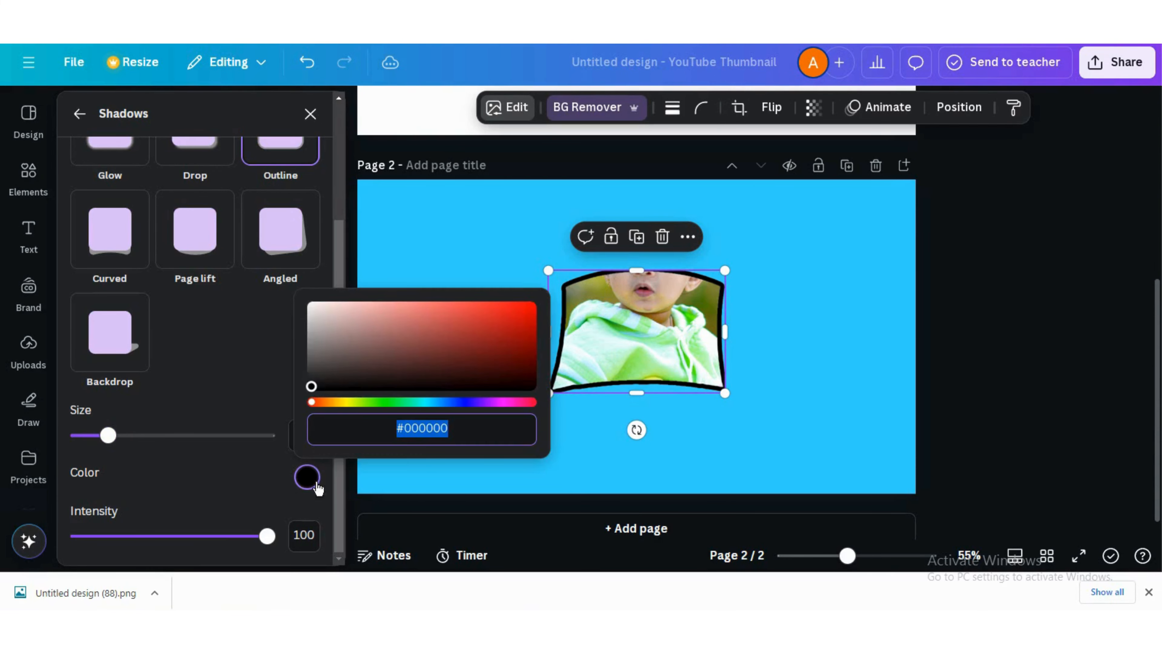
{"action": "left_click", "coordinate": [311, 305]}
{"action": "left_click_drag", "start_coordinate": [266, 536], "coordinate": [290, 541]}
{"action": "left_click_drag", "start_coordinate": [106, 443], "coordinate": [103, 446]}
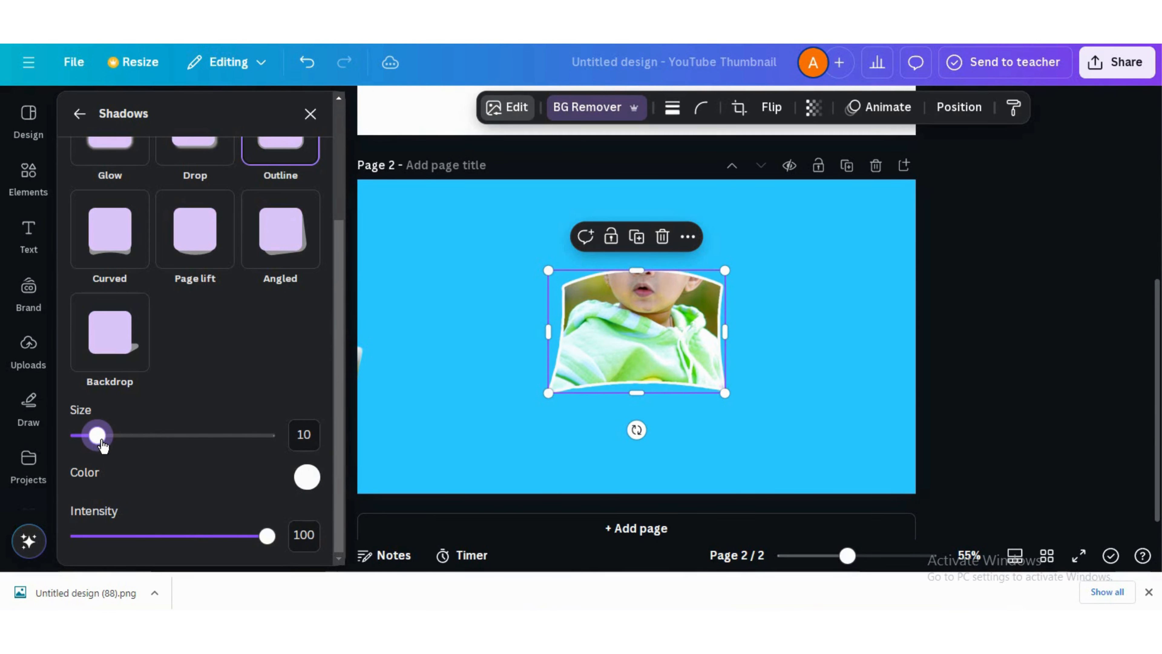
Download page 2 only as a PNG with a transparent background
{"action": "left_click", "coordinate": [1116, 62]}
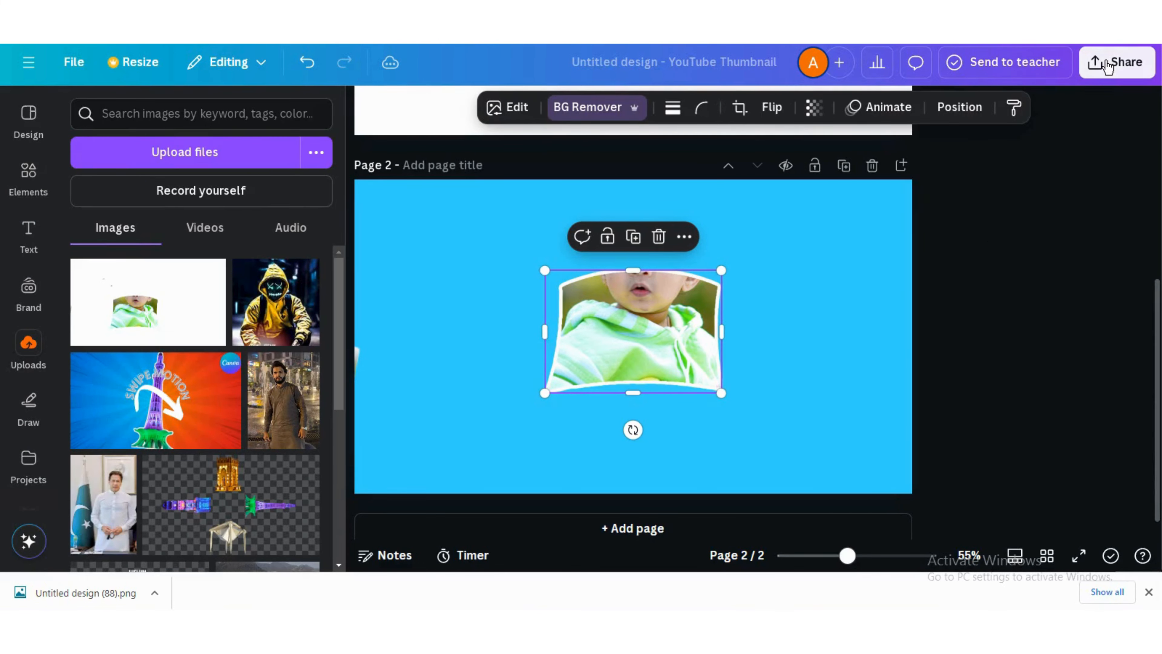
{"action": "left_click", "coordinate": [872, 389]}
{"action": "left_click", "coordinate": [1114, 177]}
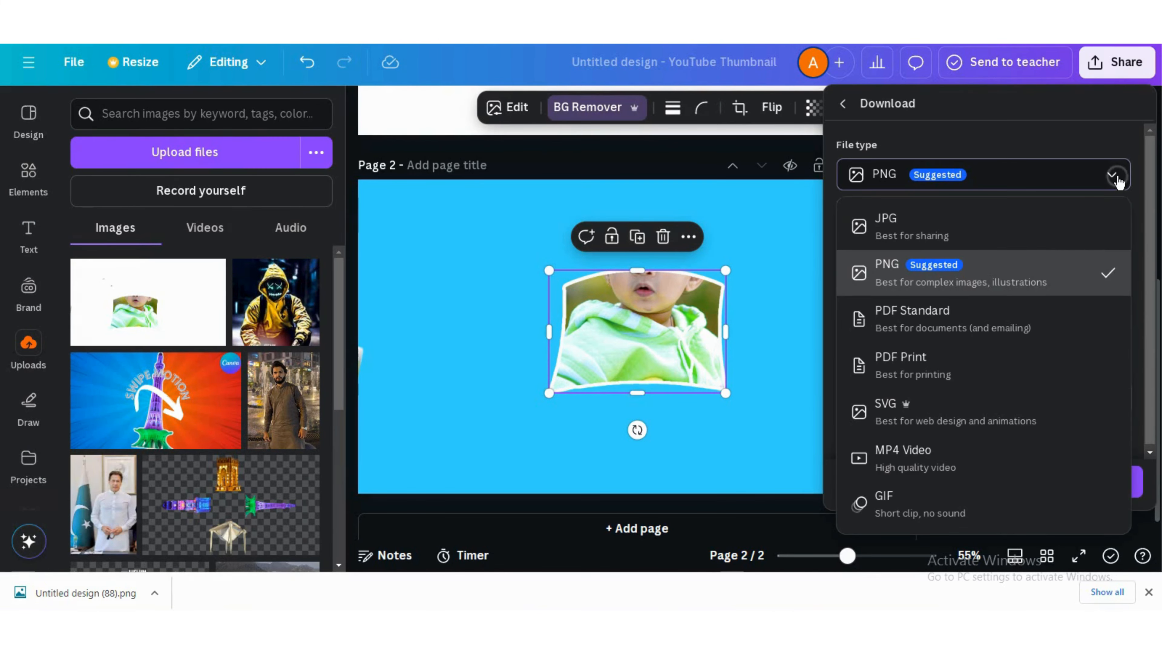
{"action": "left_click", "coordinate": [1108, 263]}
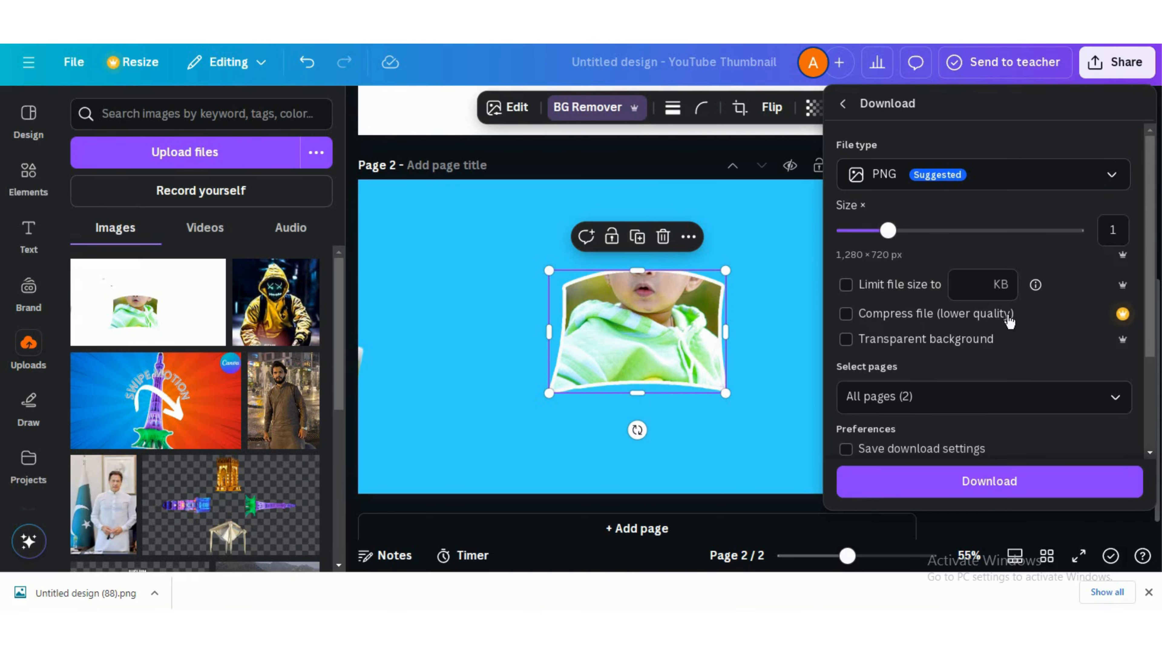
{"action": "left_click", "coordinate": [1123, 397]}
{"action": "left_click", "coordinate": [1114, 242]}
{"action": "left_click", "coordinate": [1048, 343]}
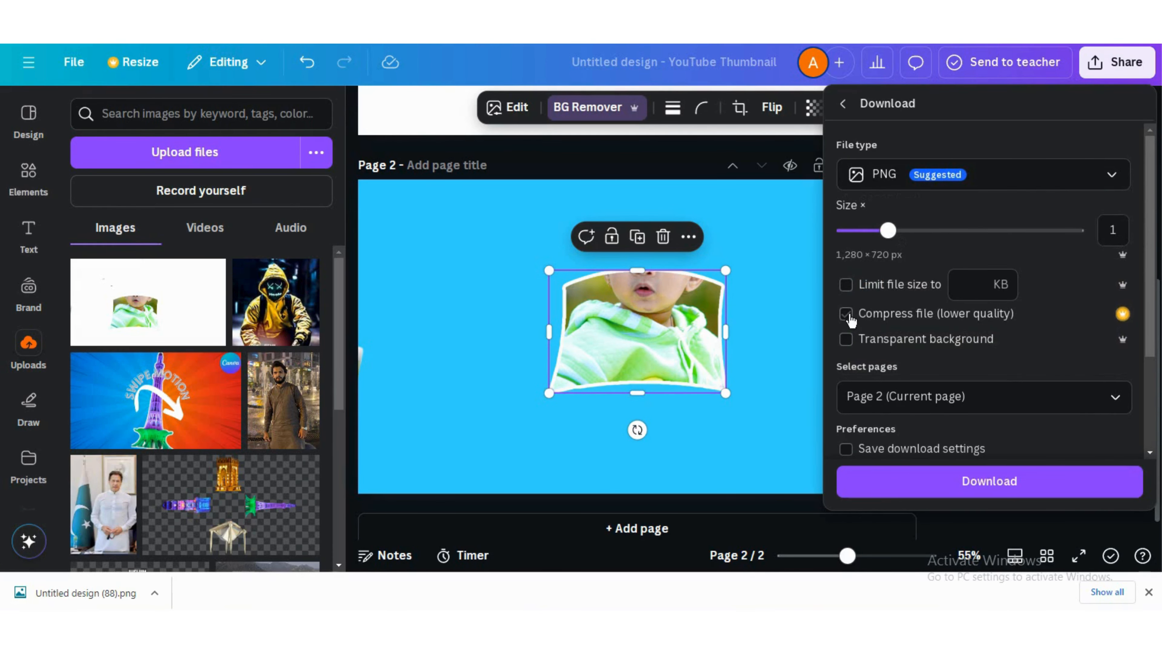
{"action": "left_click", "coordinate": [846, 339]}
{"action": "left_click", "coordinate": [1030, 485]}
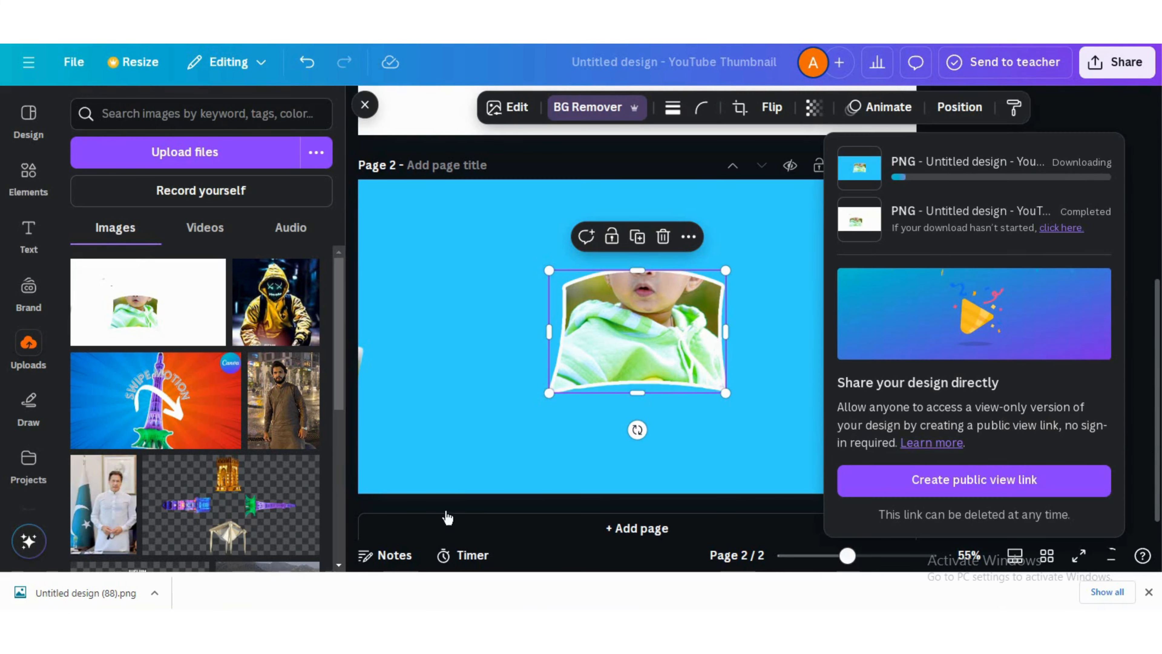
Add a new page and place the downloaded transparent cutout from uploads onto it
{"action": "left_click", "coordinate": [636, 528]}
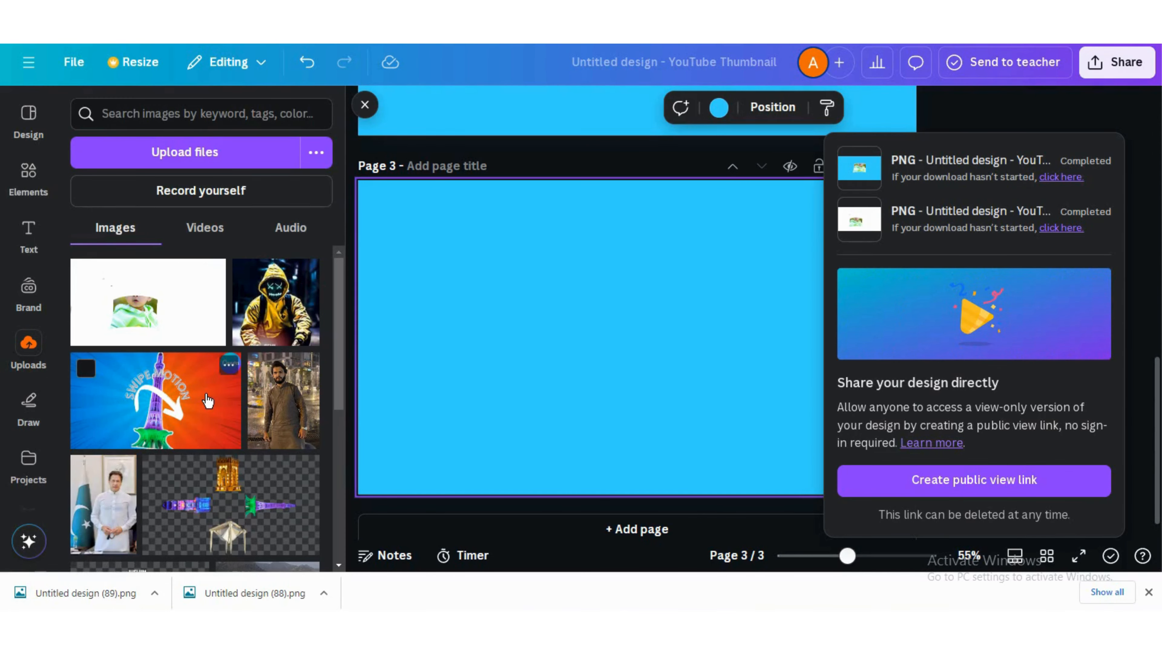
{"action": "left_click", "coordinate": [551, 372]}
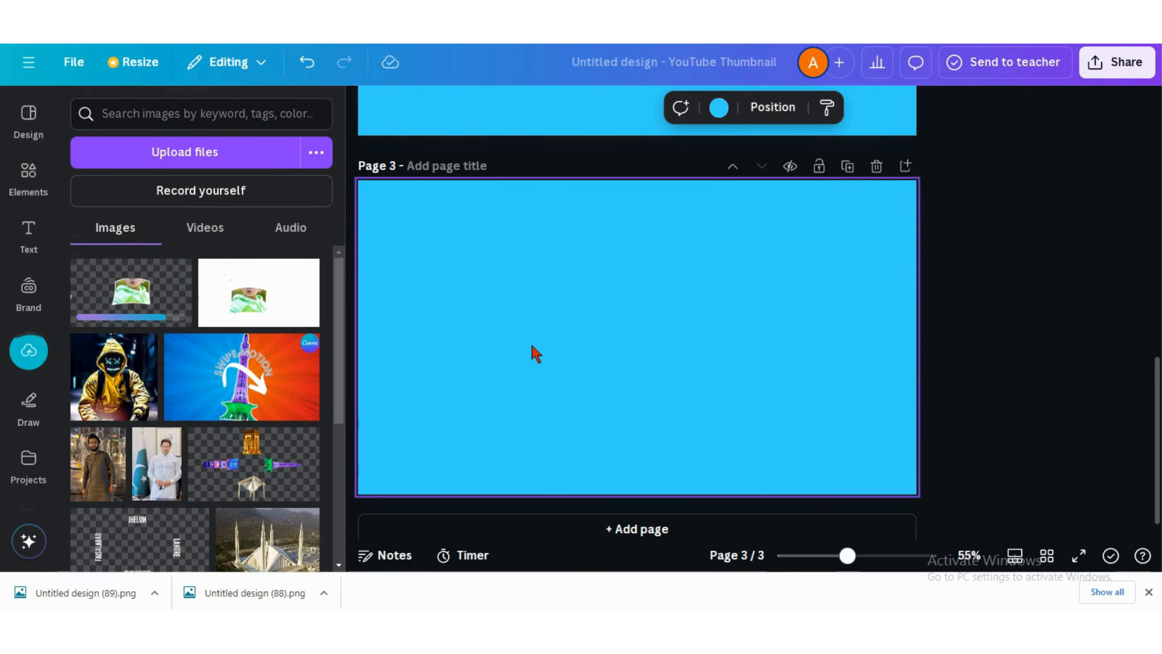
{"action": "left_click", "coordinate": [156, 304]}
Set the cutout as the page background and apply the Curved shadow effect to it
{"action": "right_click", "coordinate": [503, 320]}
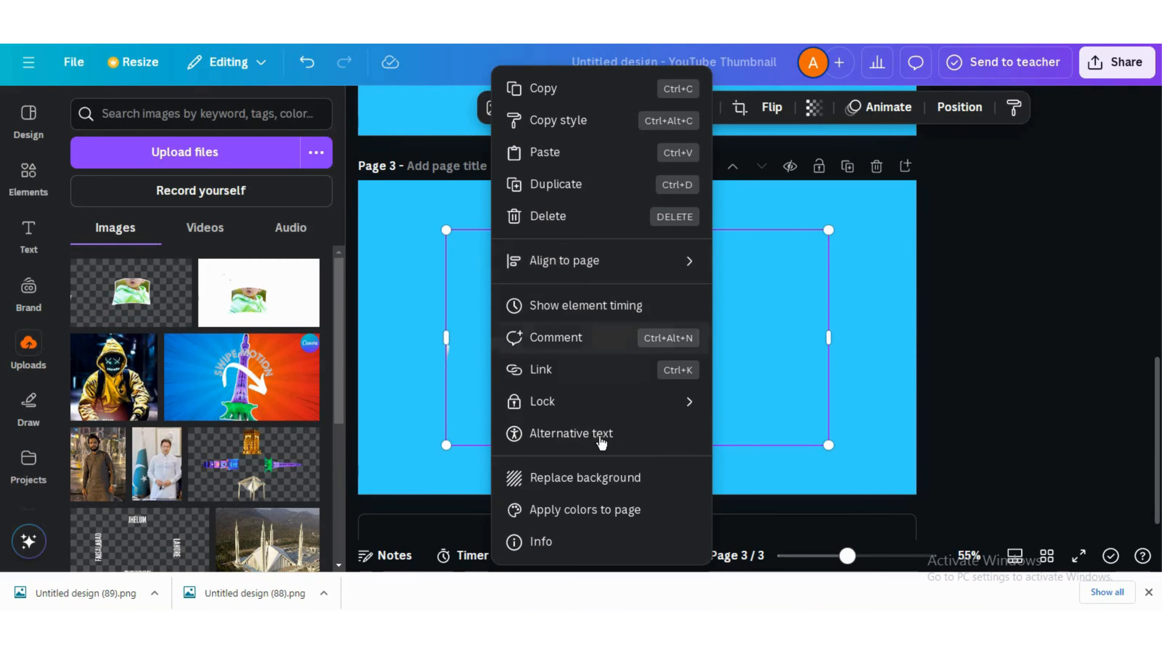
{"action": "left_click", "coordinate": [578, 482]}
{"action": "left_click", "coordinate": [664, 341]}
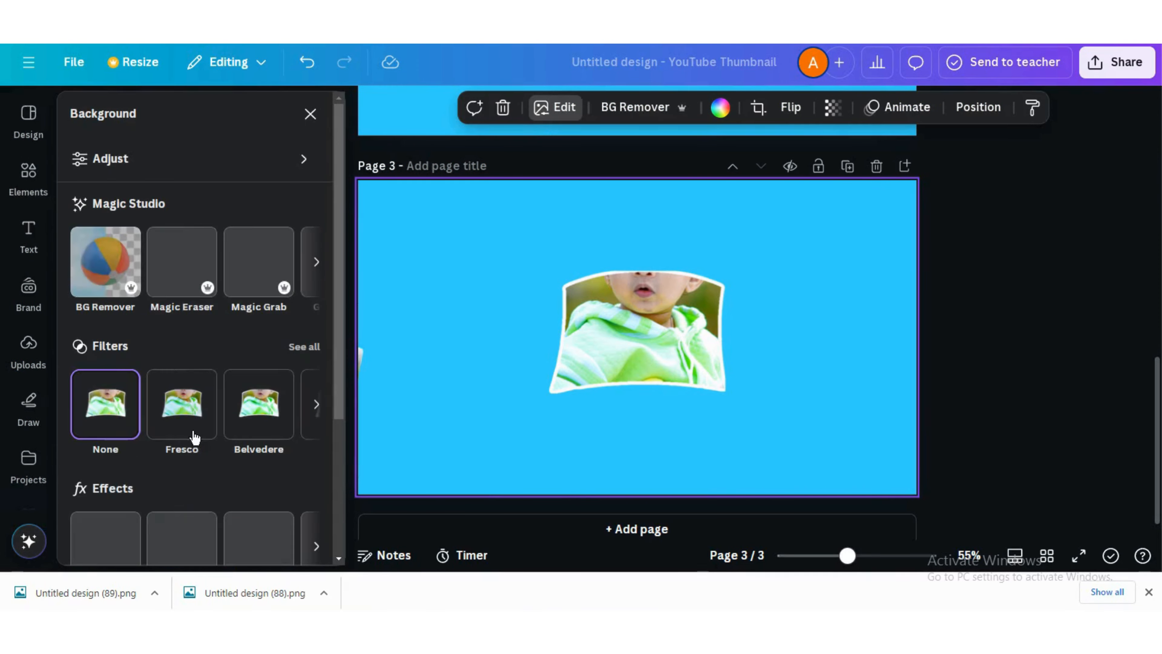
{"action": "scroll", "coordinate": [192, 436], "scroll_direction": "down", "scroll_amount": 3}
{"action": "left_click", "coordinate": [120, 433]}
{"action": "left_click", "coordinate": [107, 427]}
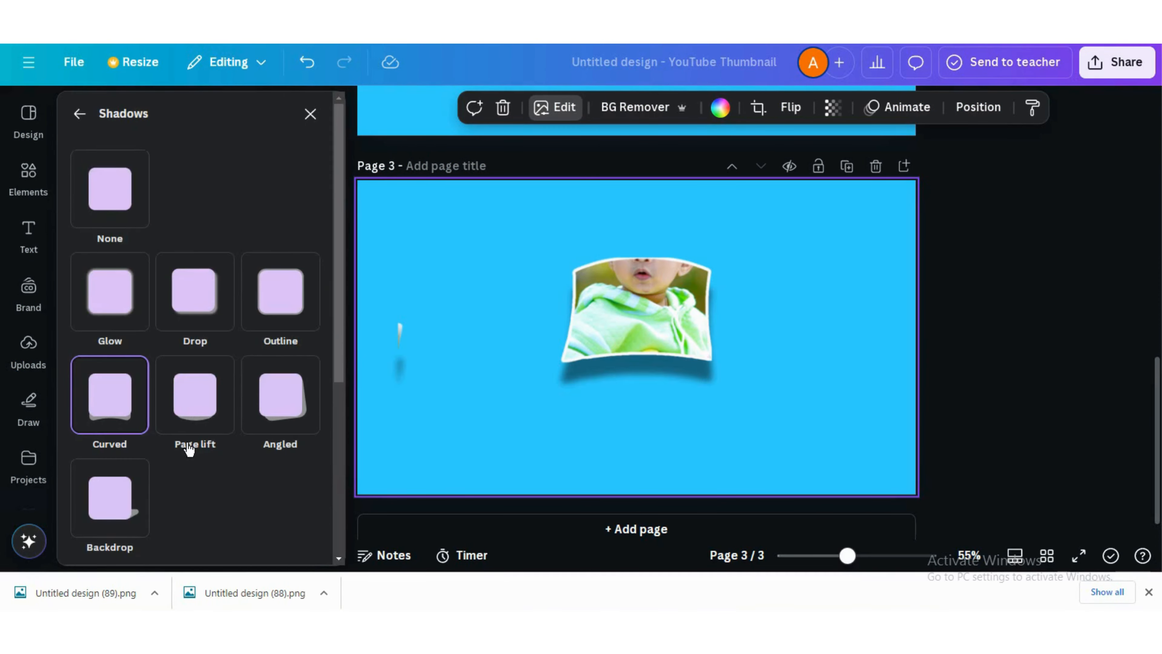
Set the Curved shadow's curve to 100 and its distance to 98
{"action": "scroll", "coordinate": [186, 448], "scroll_direction": "down", "scroll_amount": 5}
{"action": "left_click_drag", "start_coordinate": [27, 378], "coordinate": [55, 375]}
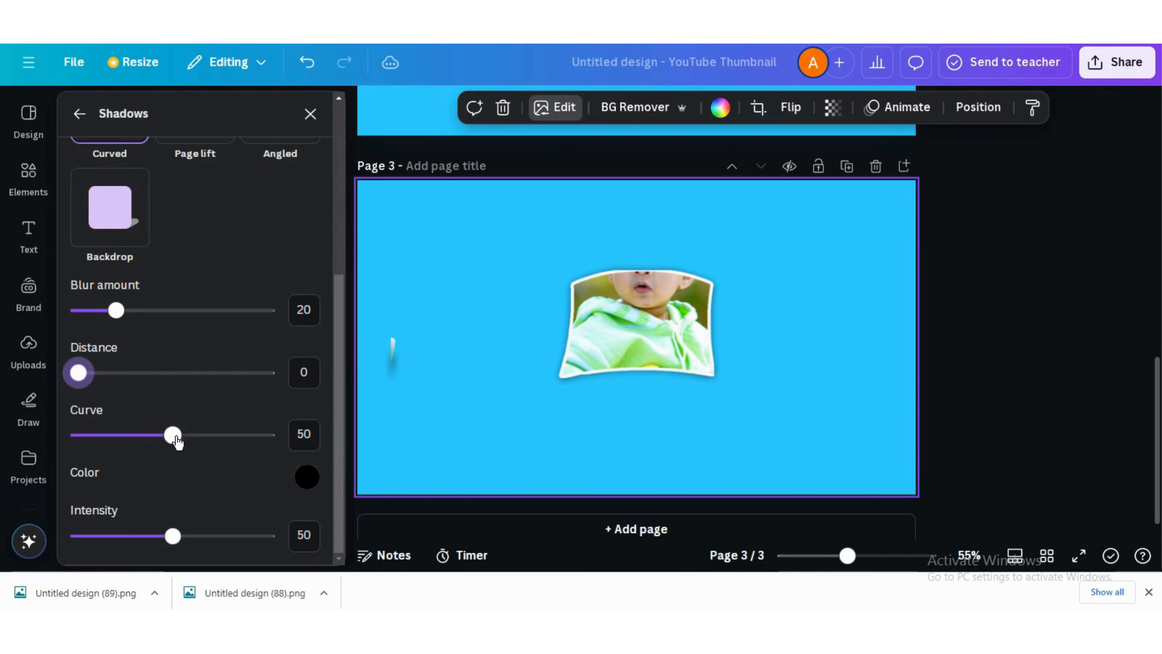
{"action": "left_click_drag", "start_coordinate": [172, 435], "coordinate": [312, 453]}
{"action": "left_click_drag", "start_coordinate": [80, 373], "coordinate": [246, 361]}
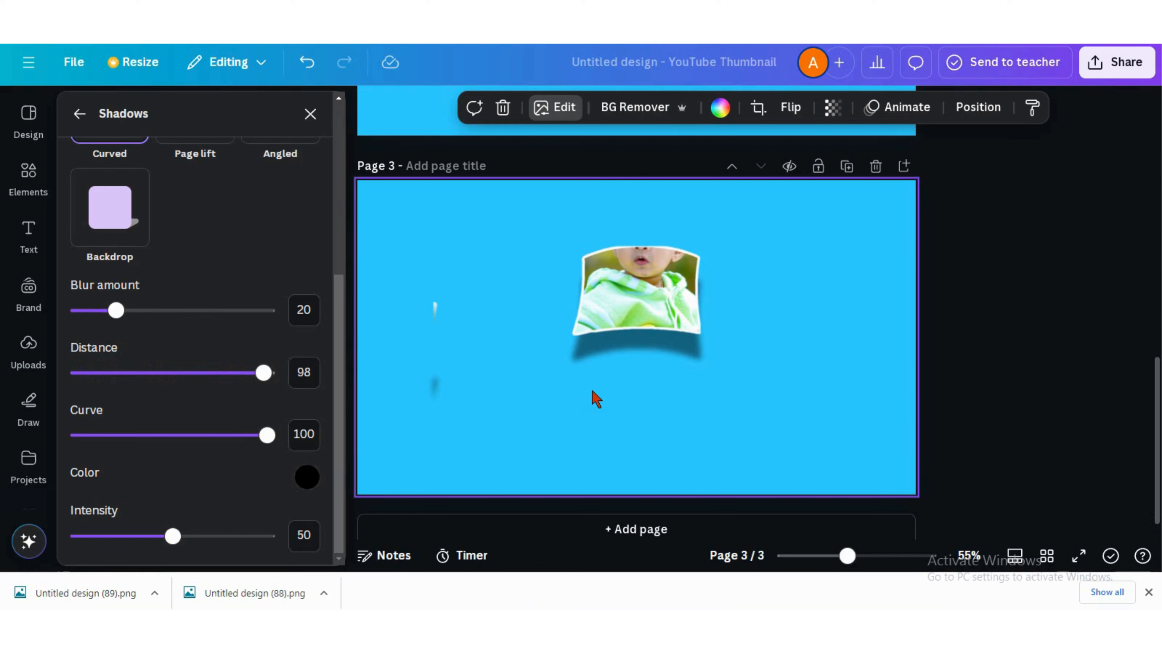
Add the original baby photo from recently used elements onto the new page
{"action": "left_click", "coordinate": [659, 317]}
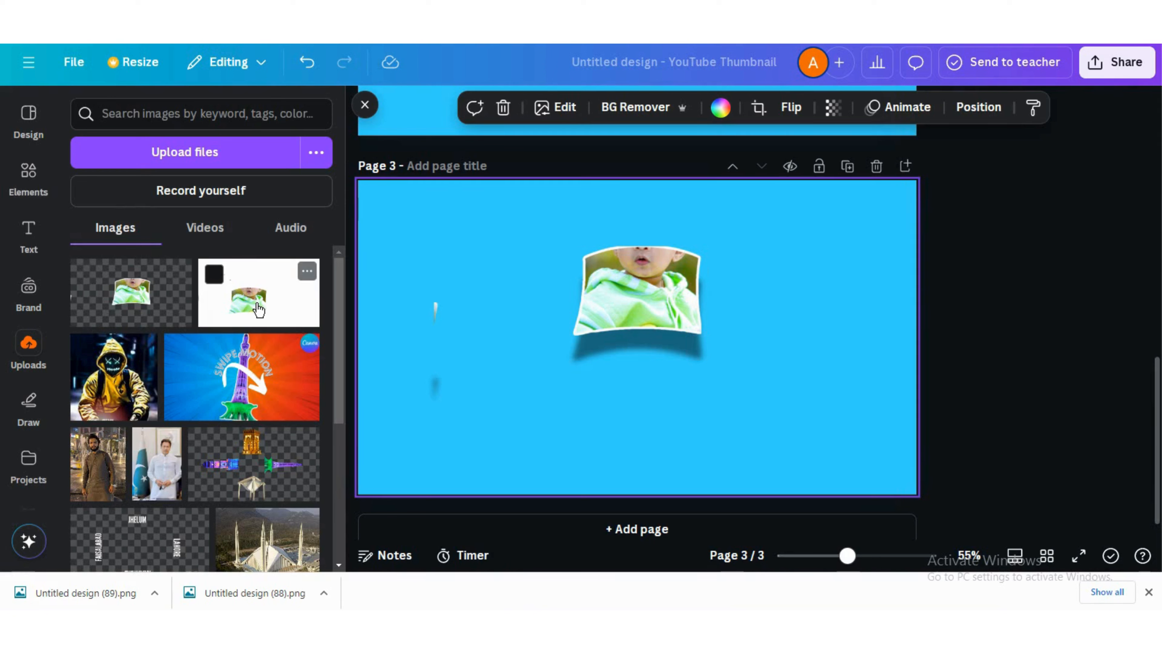
{"action": "left_click", "coordinate": [16, 182]}
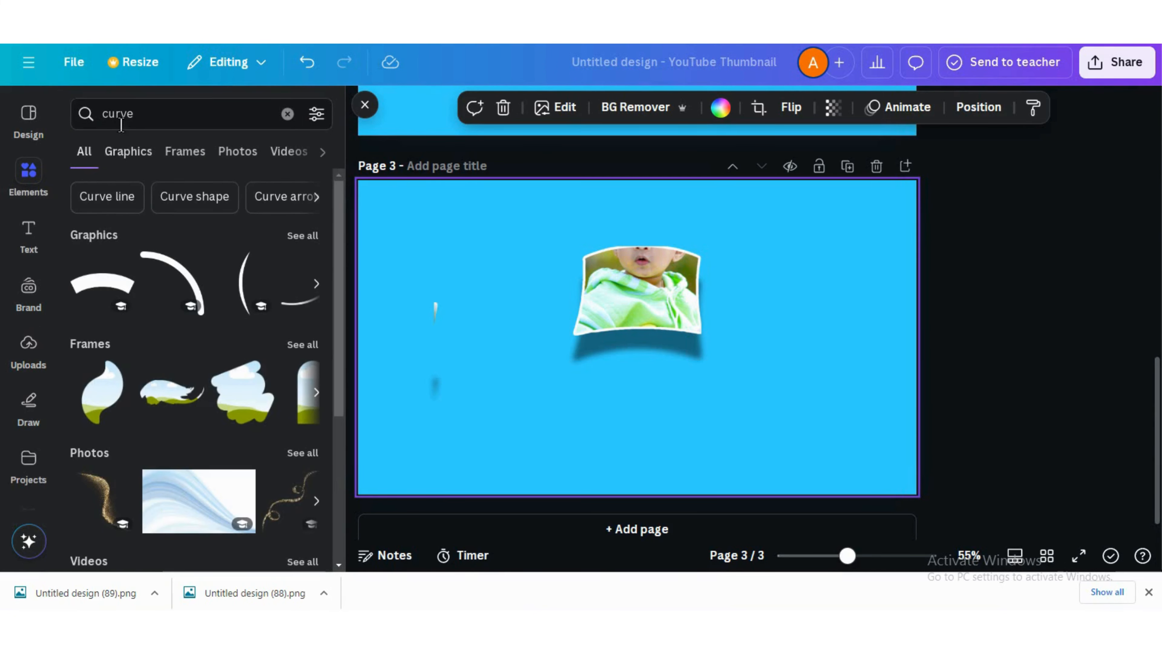
{"action": "left_click", "coordinate": [288, 114]}
{"action": "left_click", "coordinate": [189, 247]}
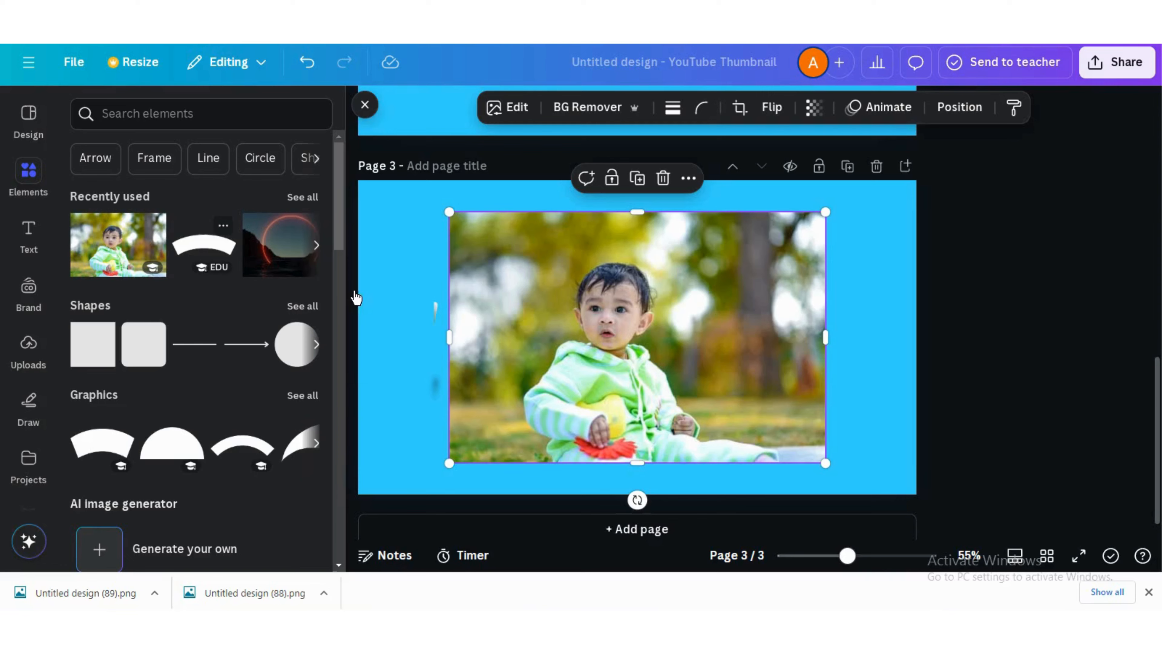
Lower the photo's transparency and align it over the framed cutout
{"action": "left_click_drag", "start_coordinate": [629, 336], "coordinate": [645, 280]}
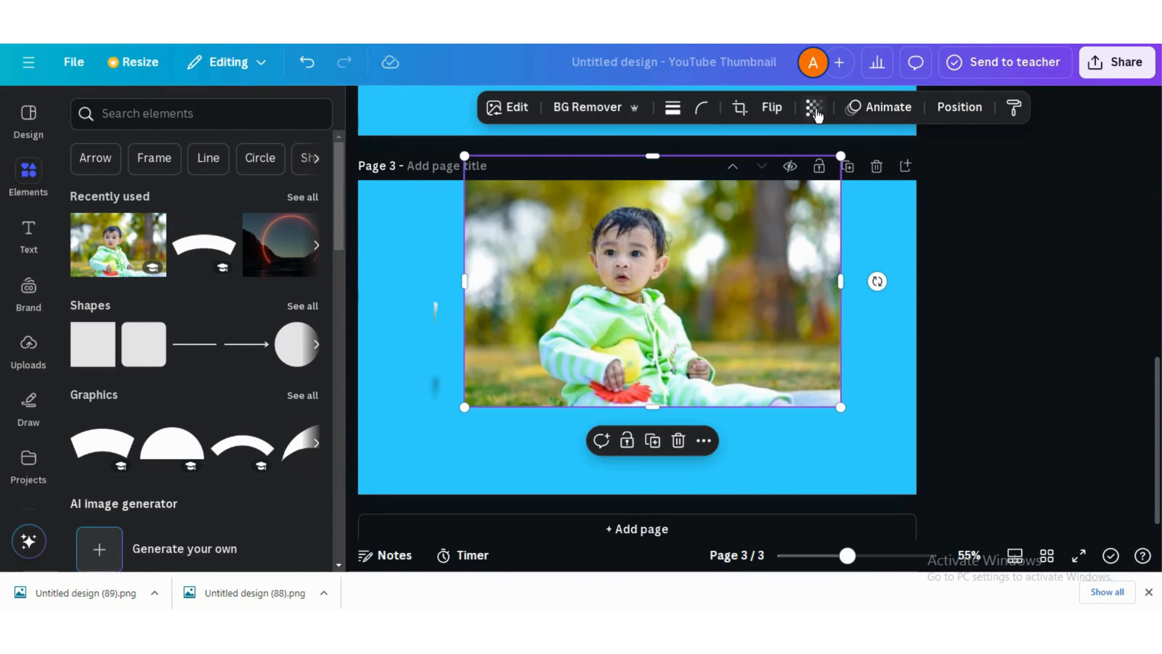
{"action": "left_click", "coordinate": [814, 107]}
{"action": "left_click_drag", "start_coordinate": [834, 179], "coordinate": [791, 173]}
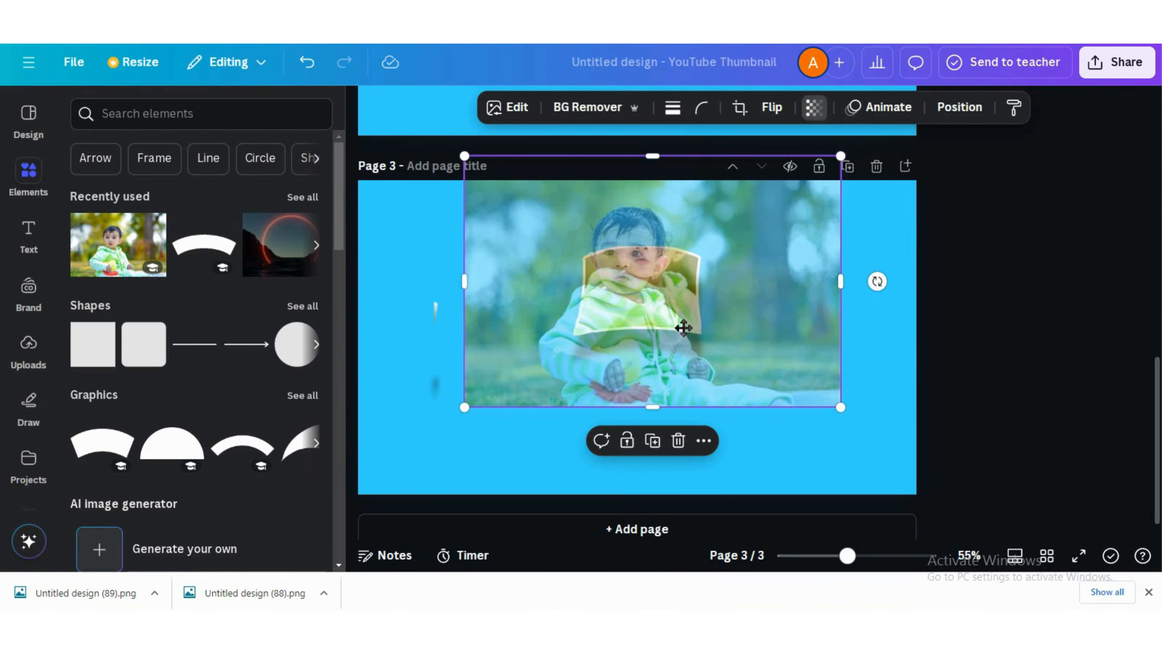
{"action": "left_click_drag", "start_coordinate": [682, 327], "coordinate": [690, 319]}
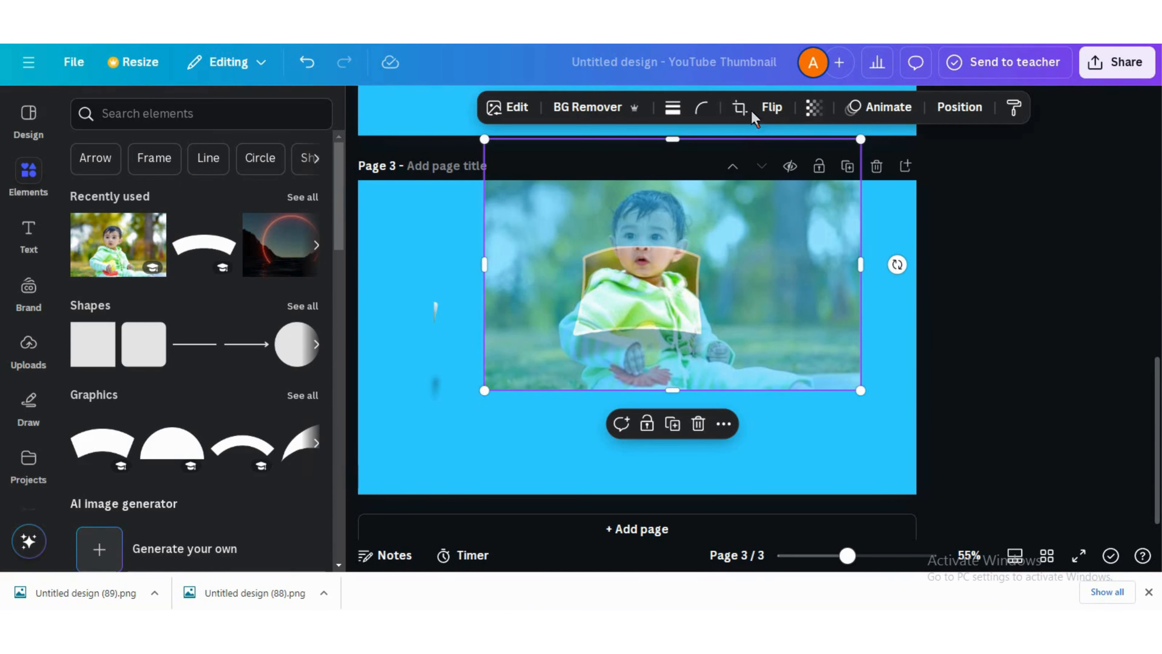
Restore the photo's transparency to 100 and remove its background with BG Remover
{"action": "left_click", "coordinate": [814, 107]}
{"action": "left_click_drag", "start_coordinate": [791, 173], "coordinate": [860, 185]}
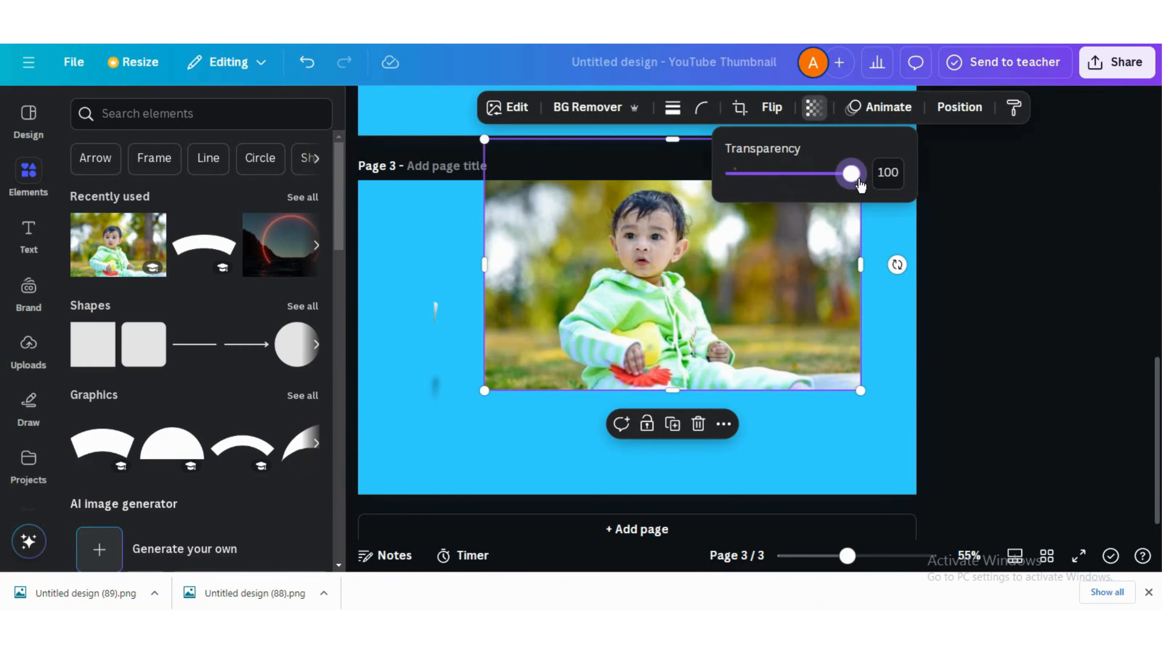
{"action": "left_click", "coordinate": [610, 110]}
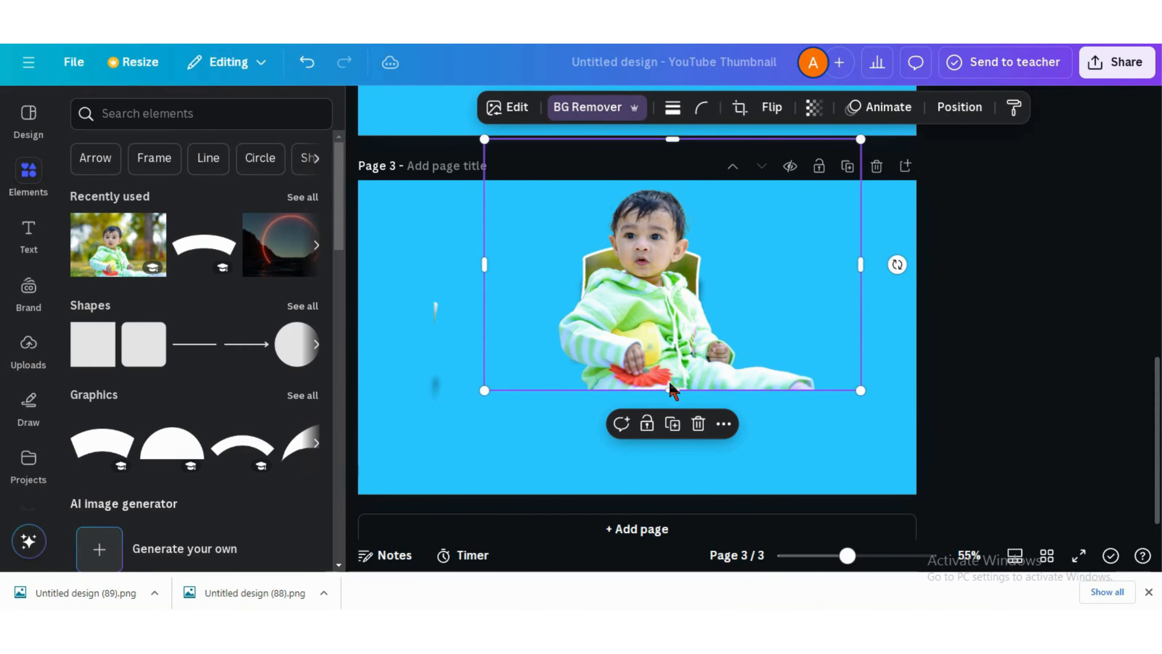
Crop the photo's bottom and sides so only the baby's head pops out above the frame
{"action": "left_click_drag", "start_coordinate": [677, 349], "coordinate": [668, 292]}
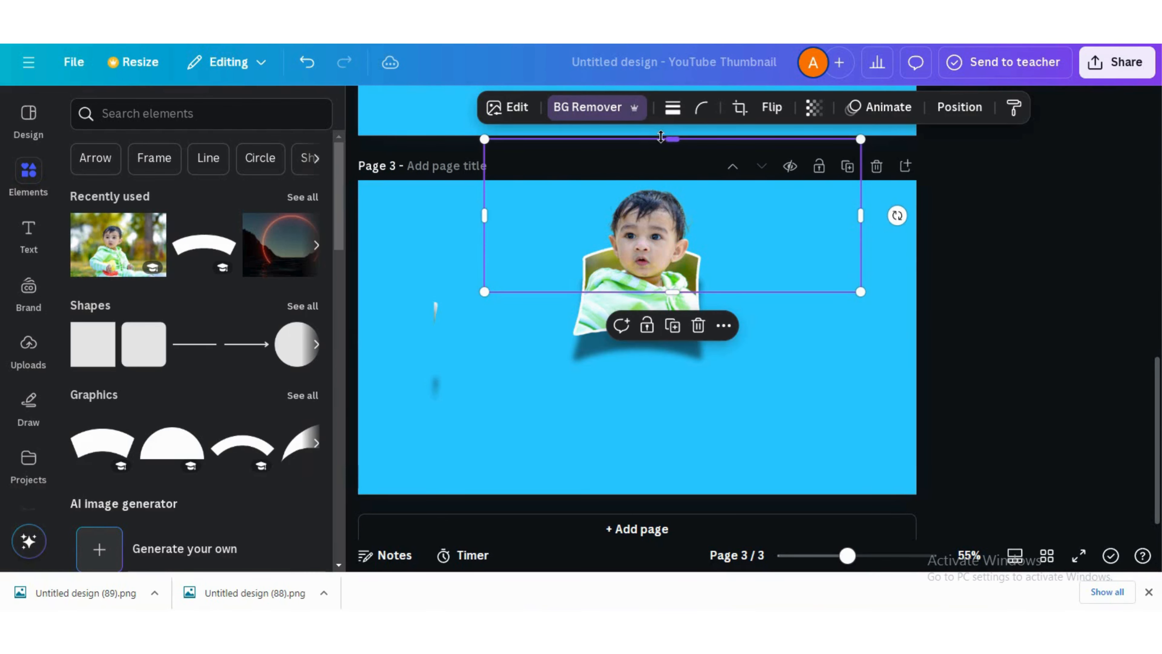
{"action": "left_click_drag", "start_coordinate": [485, 215], "coordinate": [573, 216]}
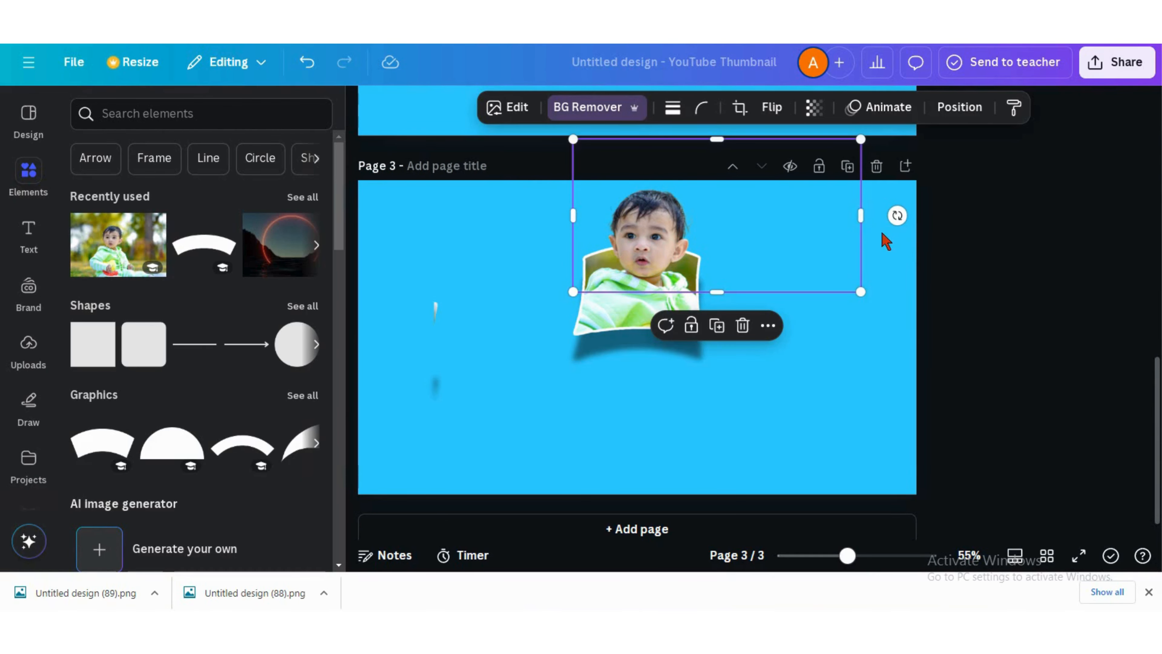
{"action": "left_click_drag", "start_coordinate": [828, 223], "coordinate": [750, 218]}
{"action": "left_click", "coordinate": [710, 384]}
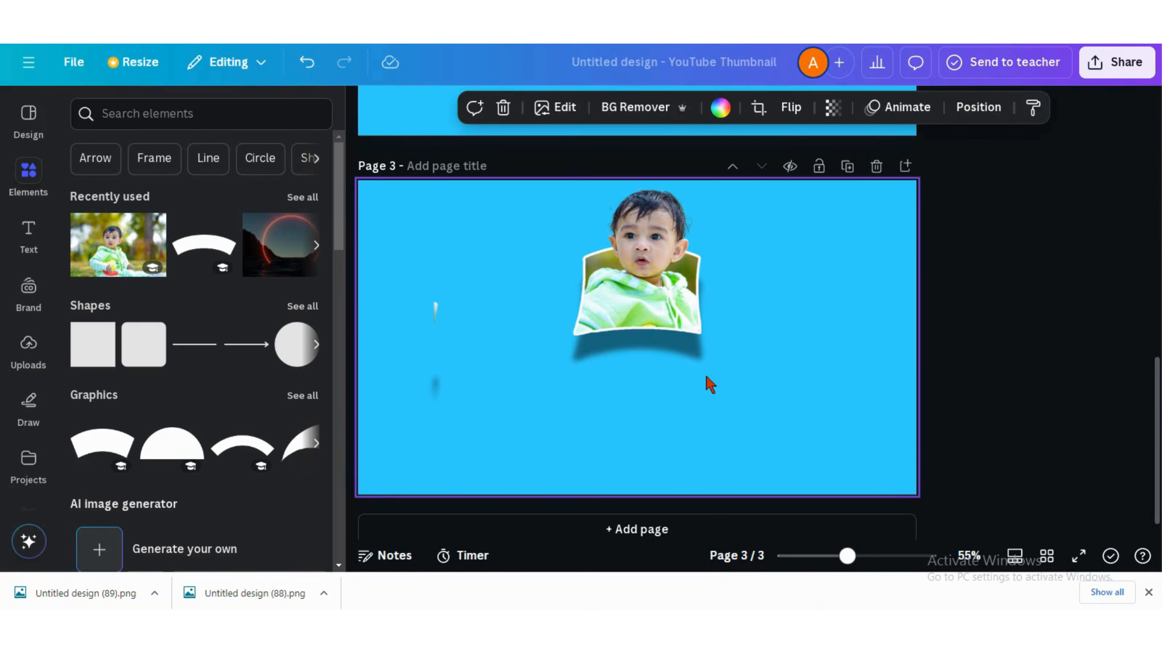
Use the Draw tool with a blue marker to cover the stray white marks left of the frame
{"action": "left_click", "coordinate": [28, 402]}
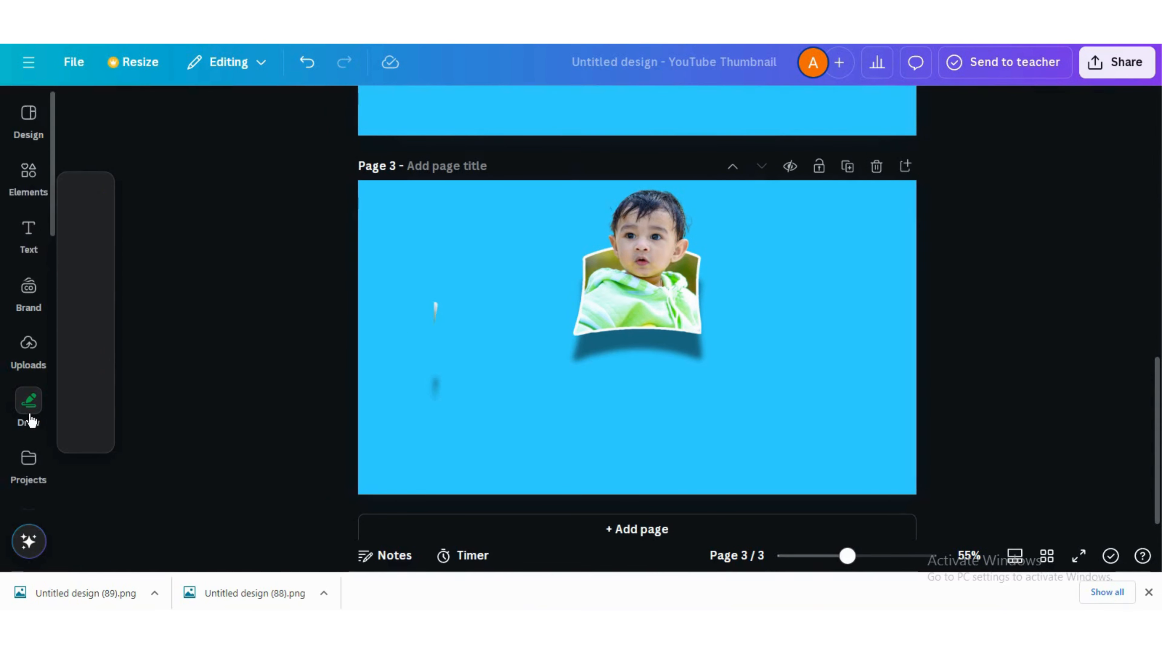
{"action": "left_click", "coordinate": [82, 315]}
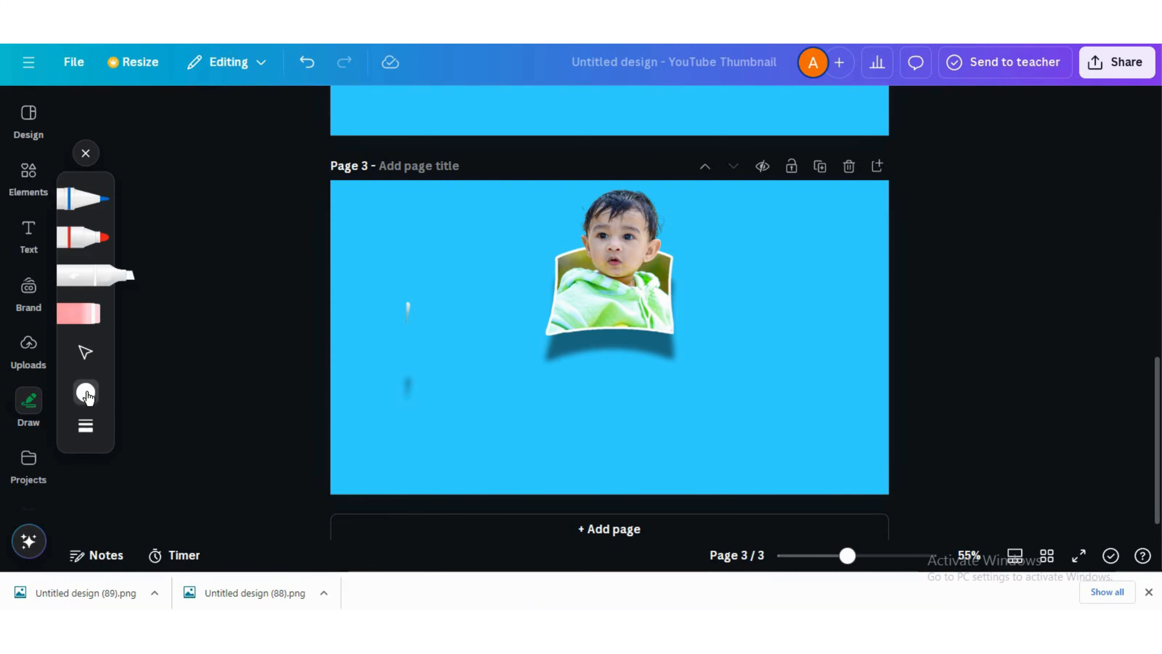
{"action": "left_click", "coordinate": [87, 396]}
{"action": "left_click", "coordinate": [204, 457]}
{"action": "left_click", "coordinate": [410, 304]}
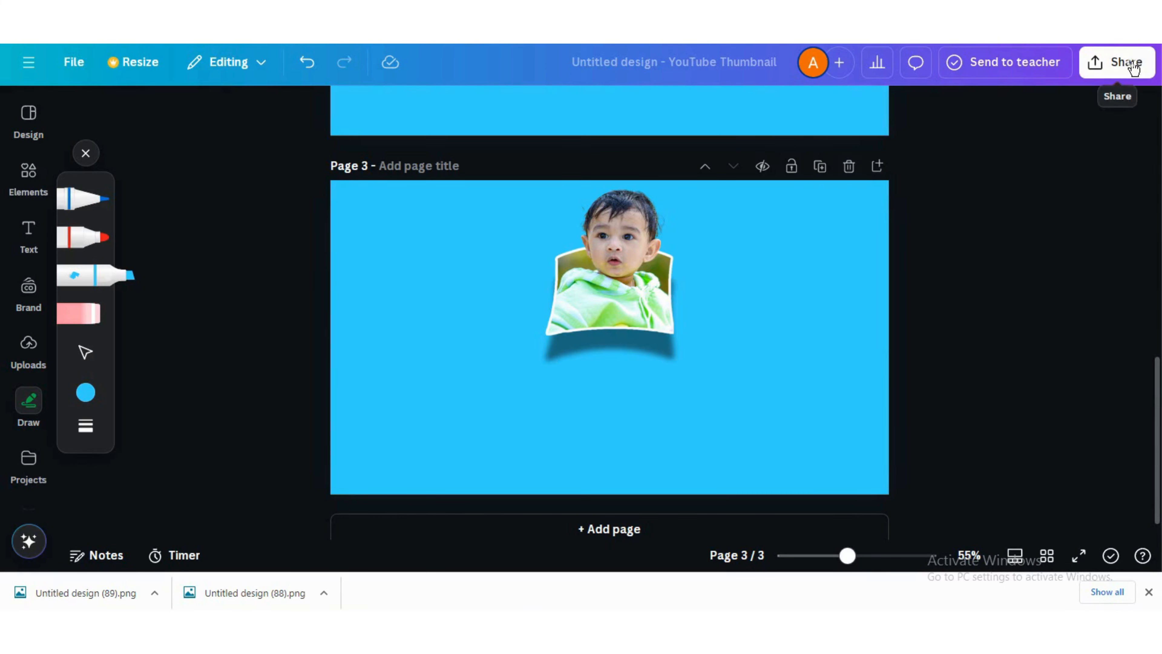
Open the download options to export the finished design as PNG
{"action": "left_click", "coordinate": [1119, 61]}
{"action": "left_click", "coordinate": [873, 386]}
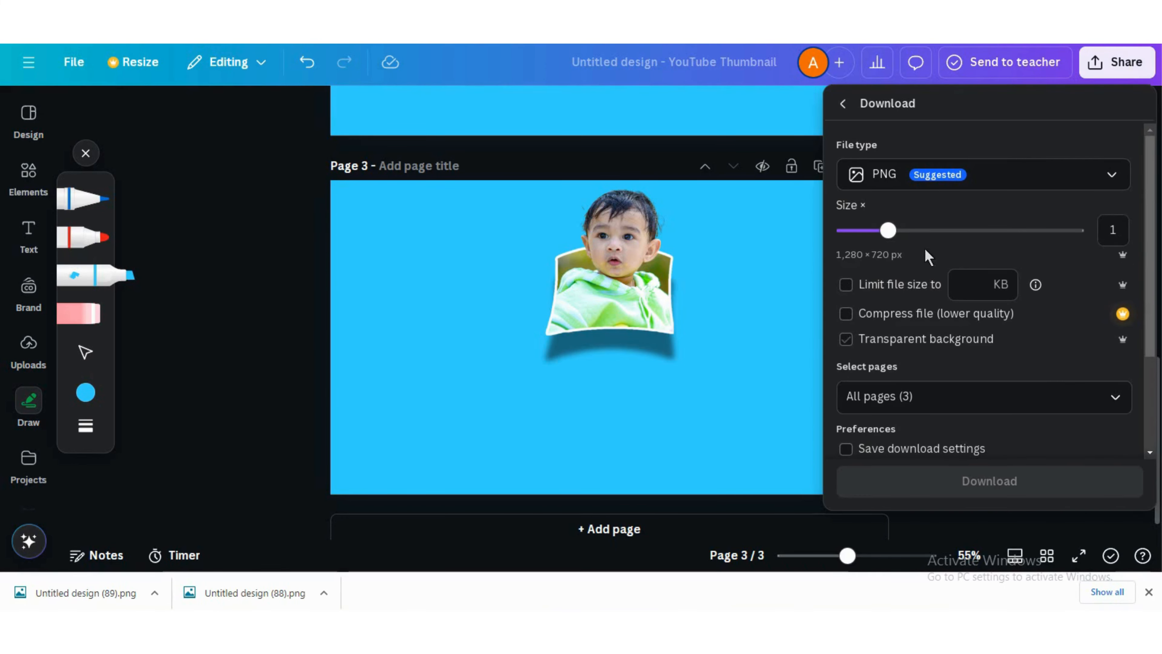
{"action": "left_click", "coordinate": [1098, 228]}
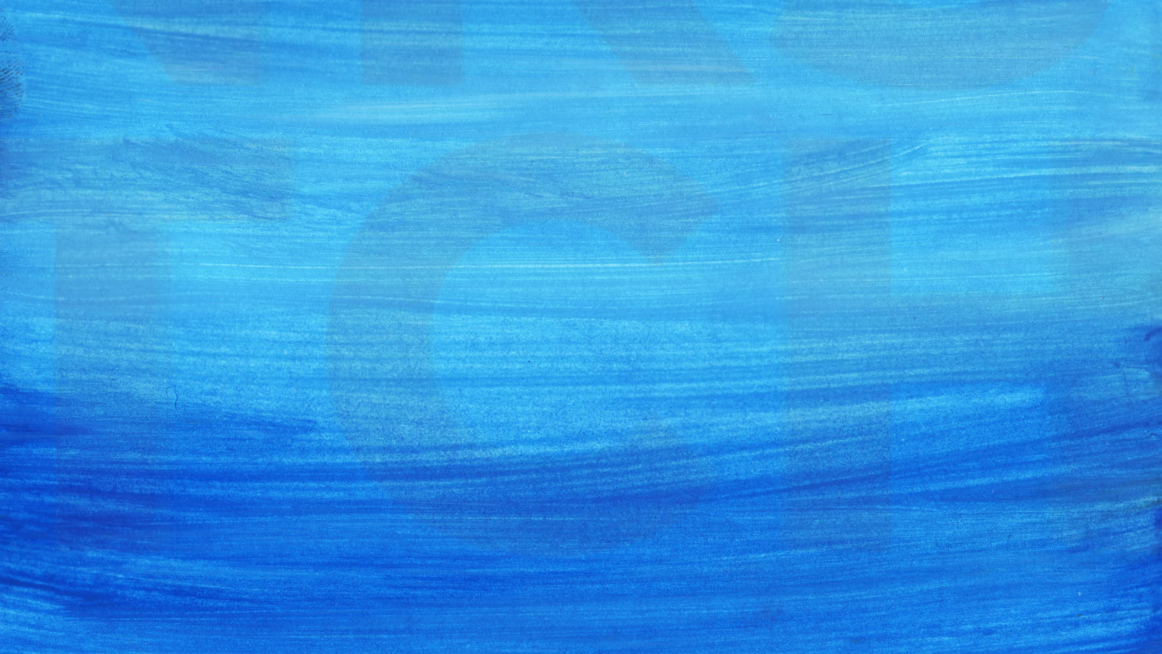